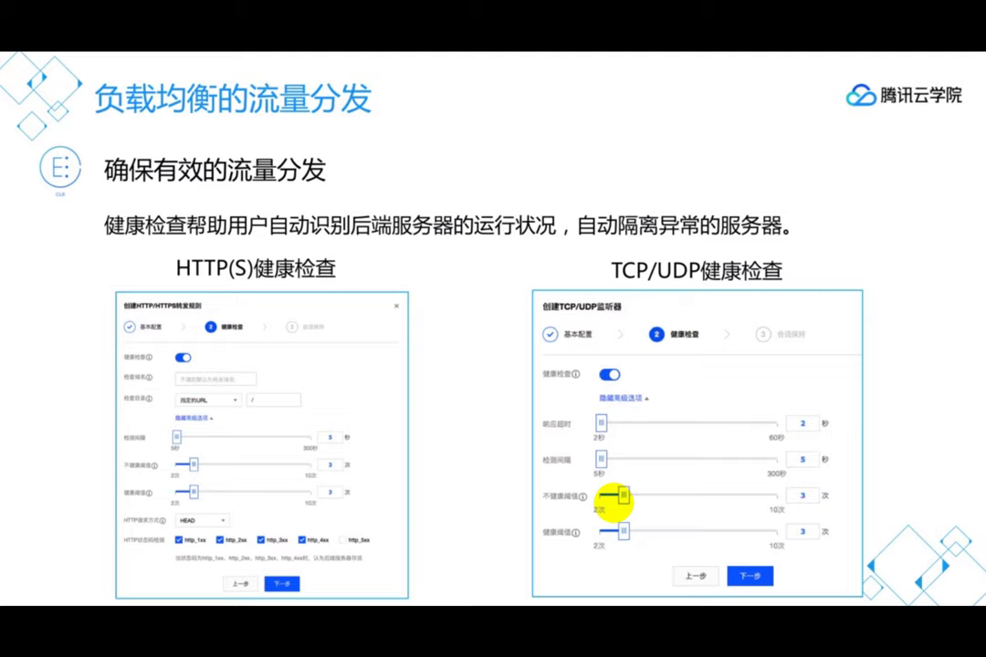
Leave the finished lesson's full-screen view and play the next 云运维的基础操作 lesson in full screen
click(614, 501)
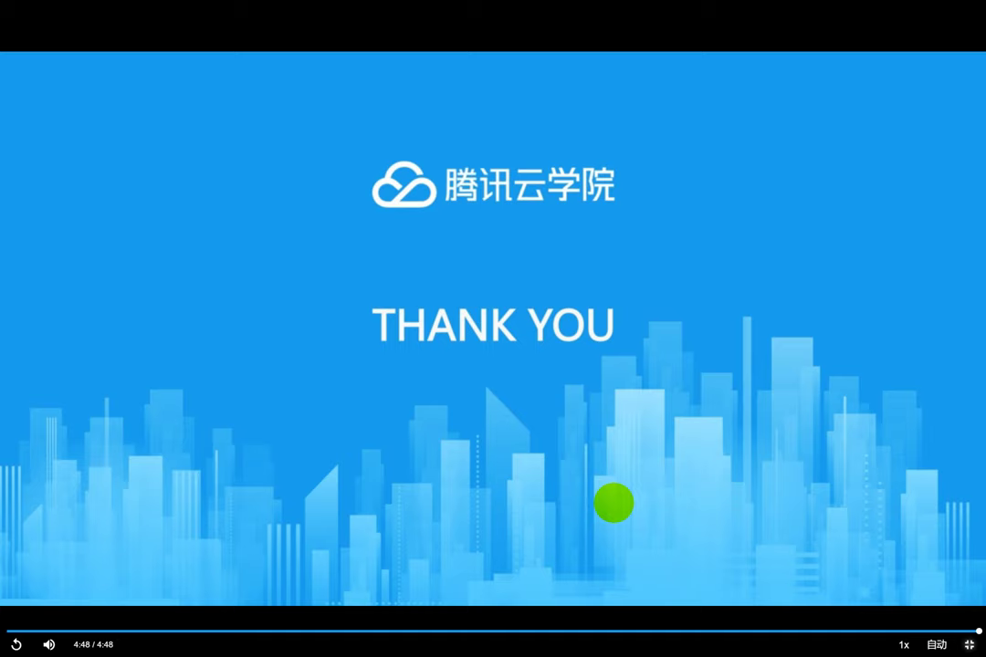
double_click(615, 503)
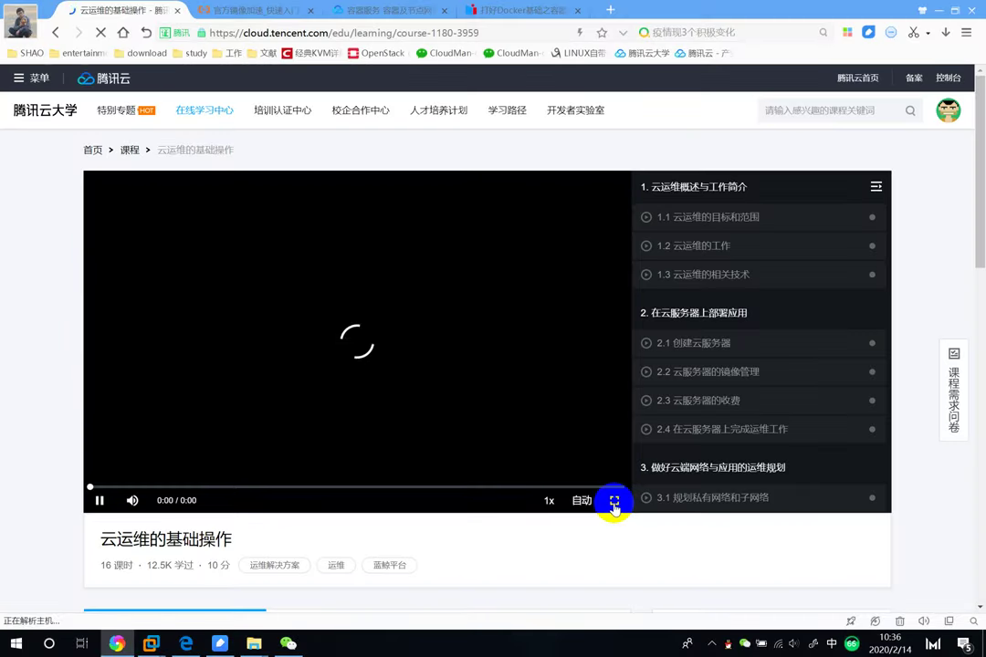
click(614, 503)
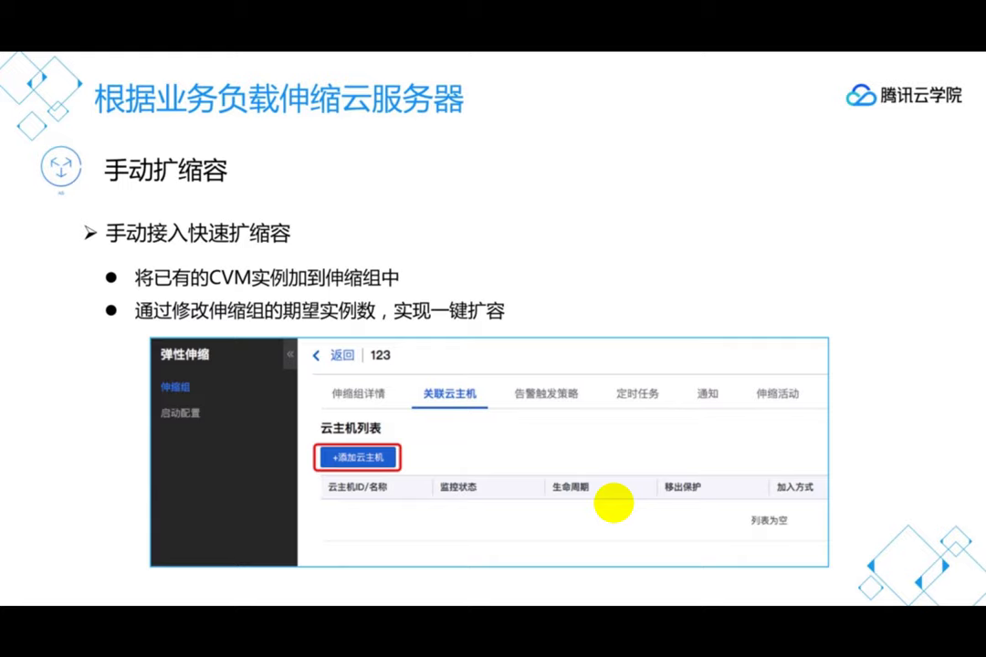
key(Right)
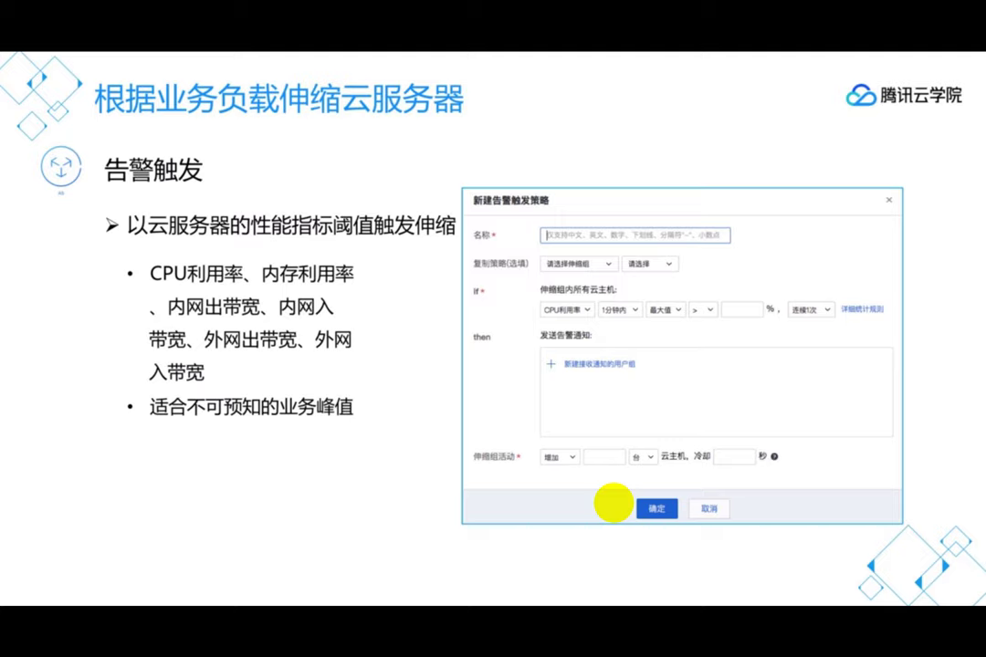
key(Right)
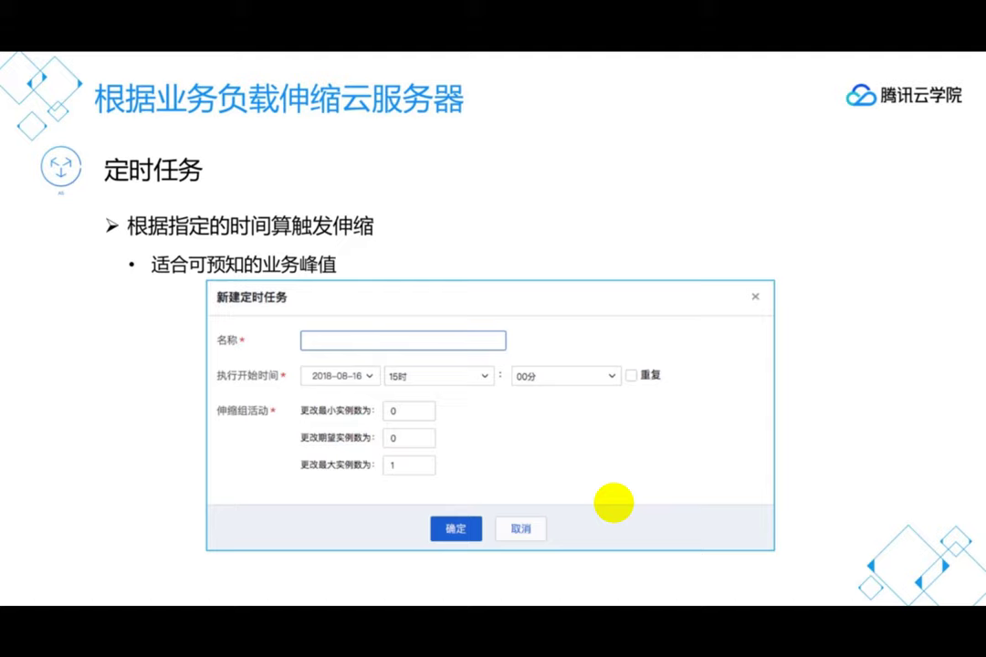
key(Right)
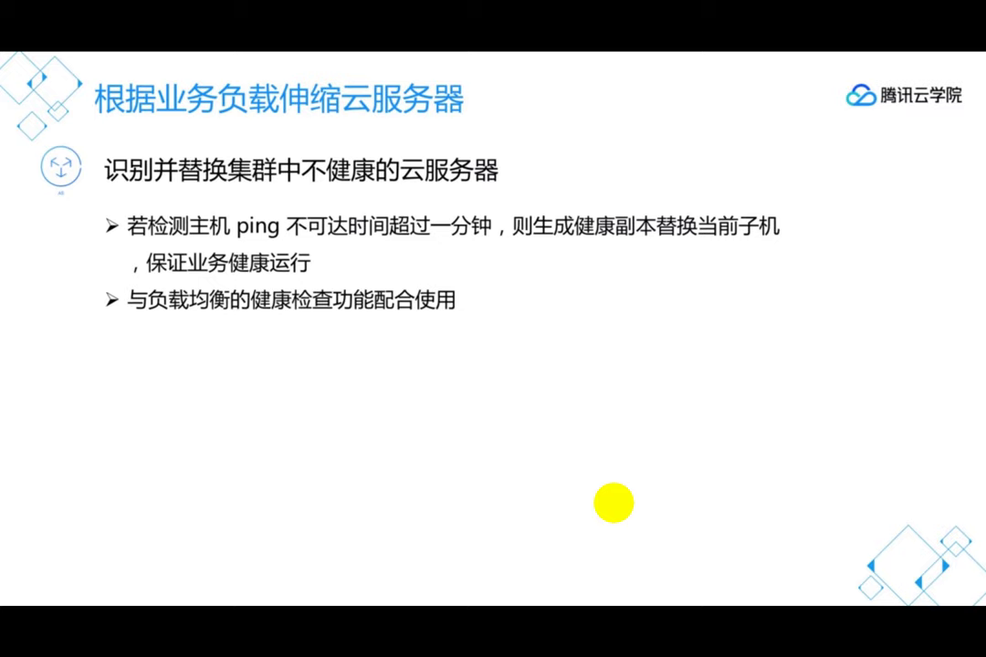
key(Right)
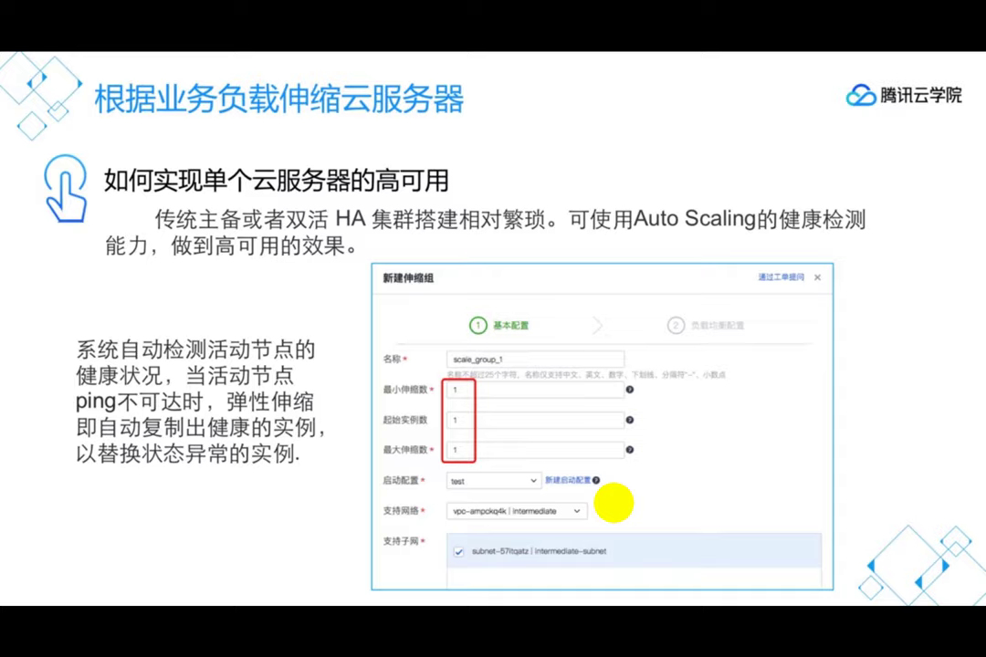
Exit full screen at the end of the scaling lesson and show the following lesson in full screen
click(613, 503)
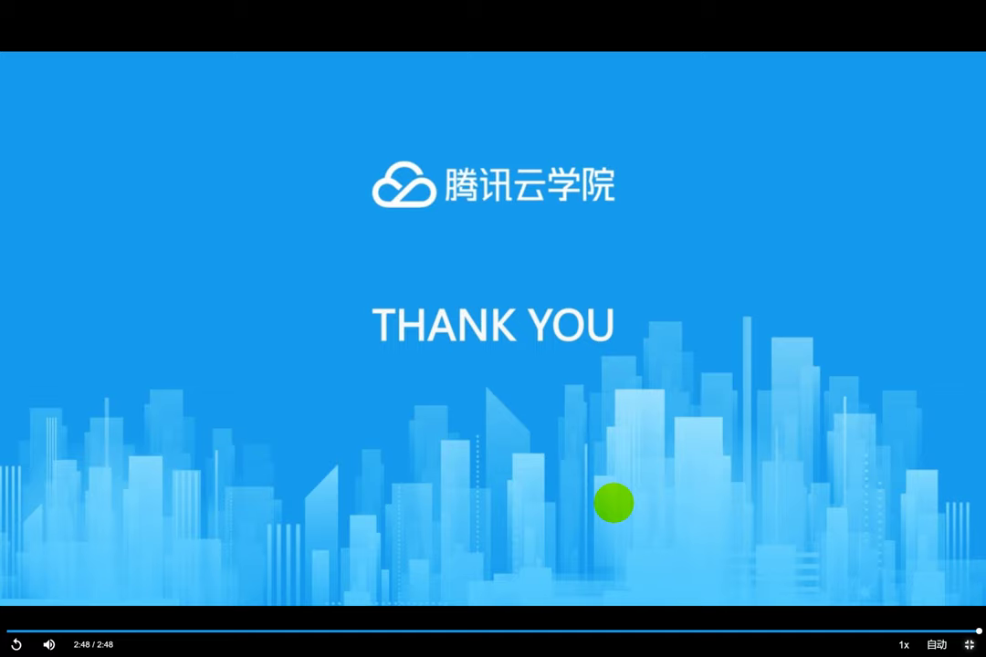
key(Escape)
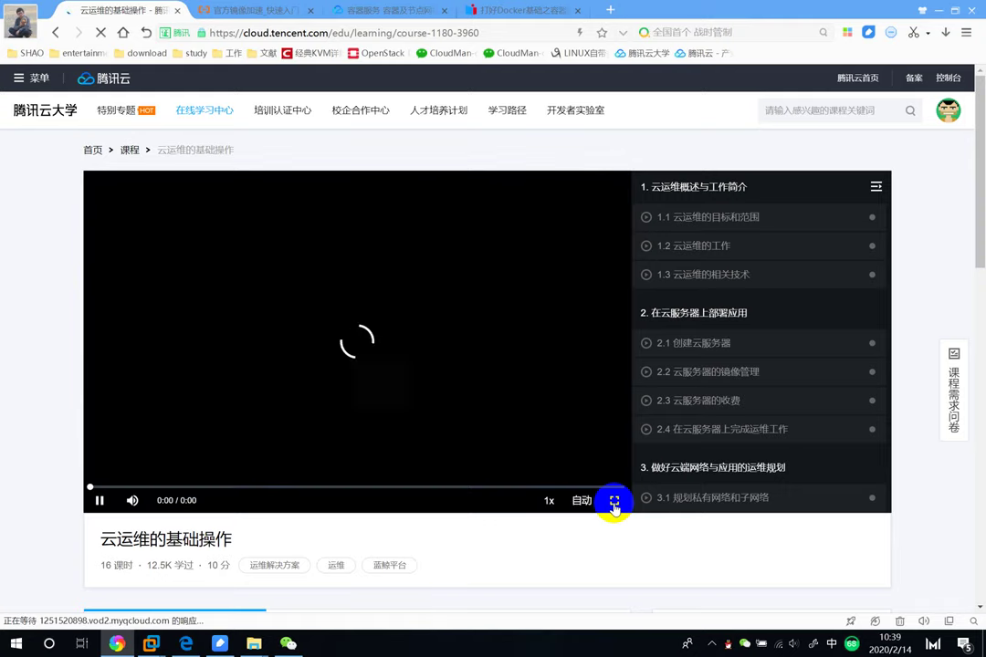
click(614, 502)
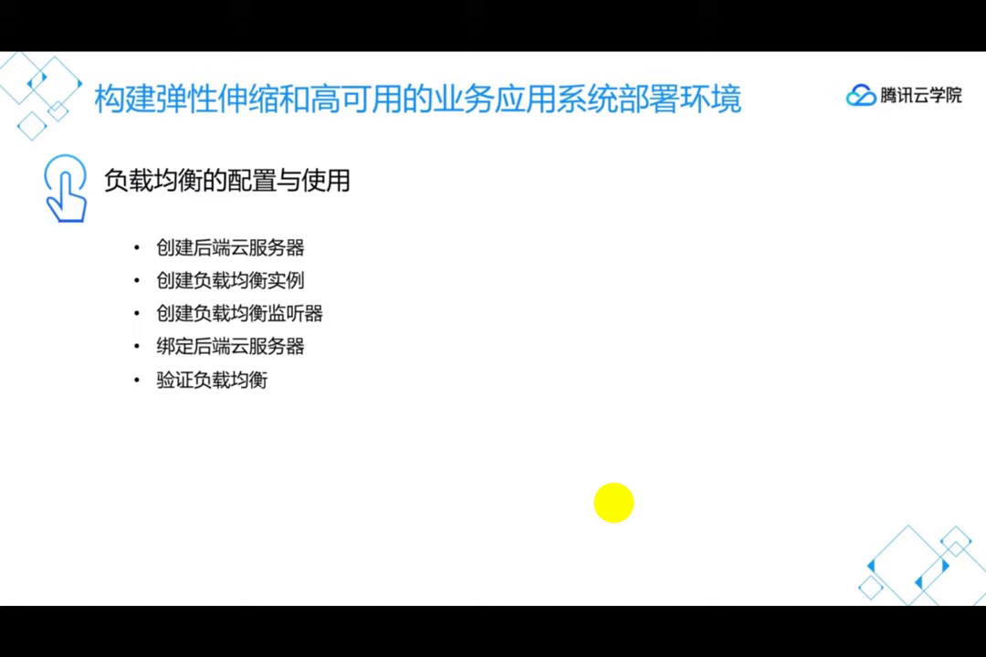
Start a new cloud server in 北京一区 on the intermediate private network and continue to image selection
mouse_move(484, 645)
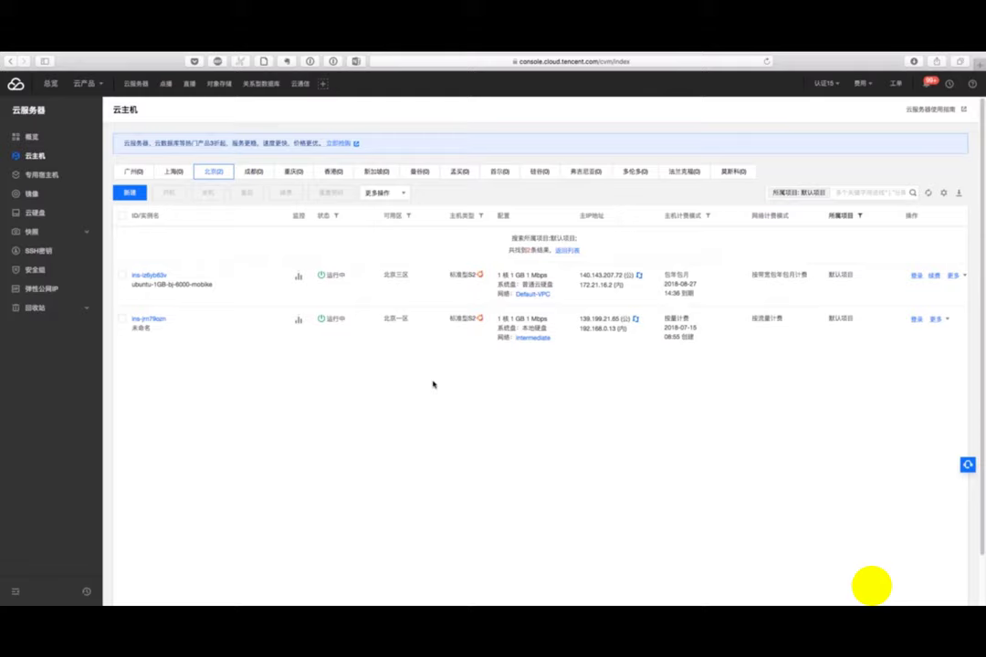
click(130, 193)
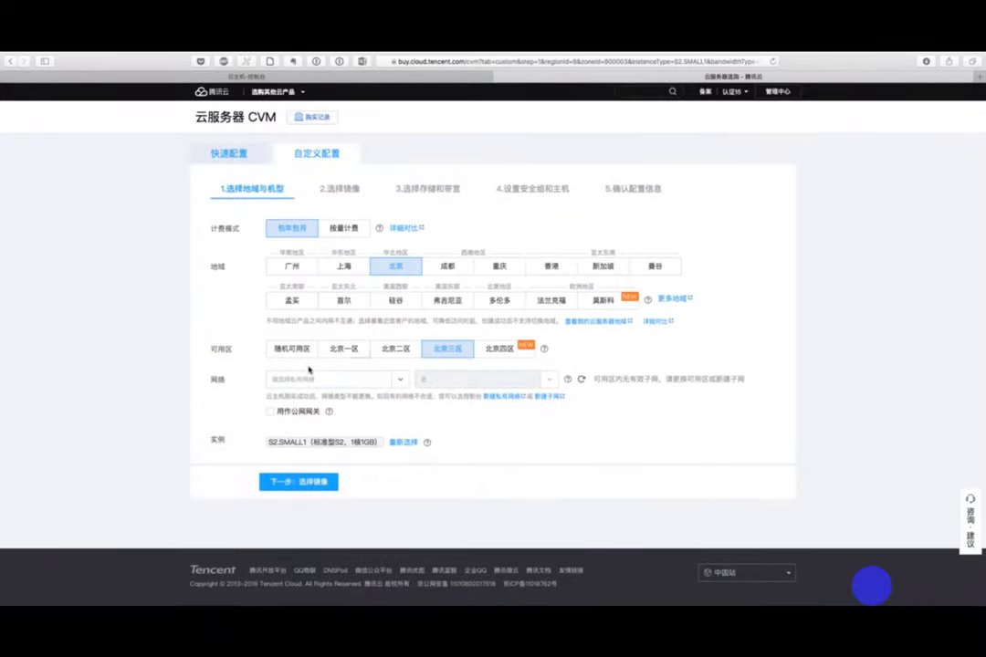
click(339, 347)
click(380, 379)
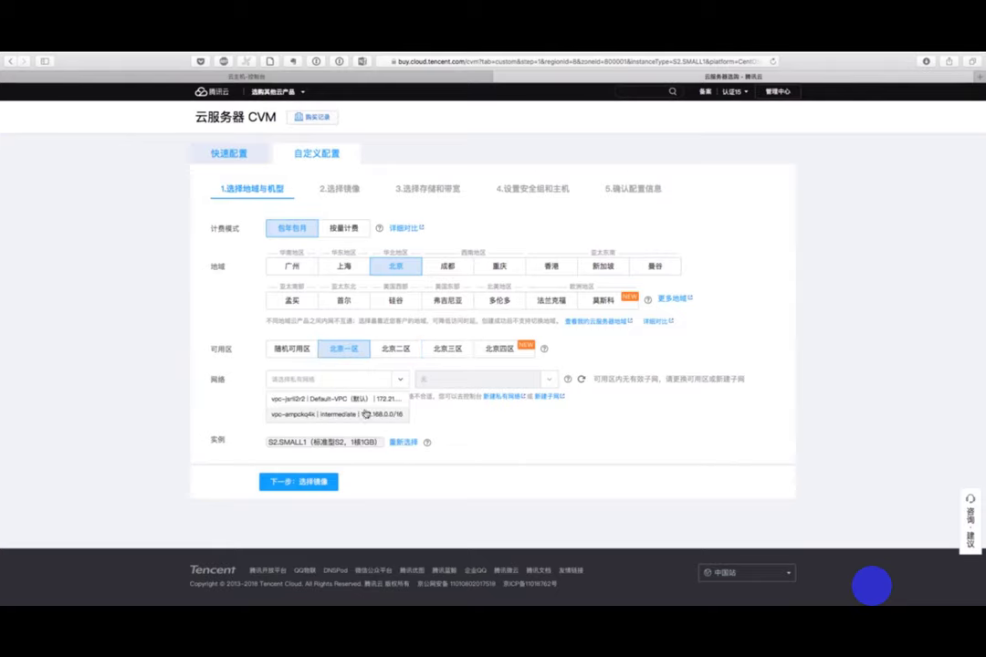
click(365, 413)
click(298, 481)
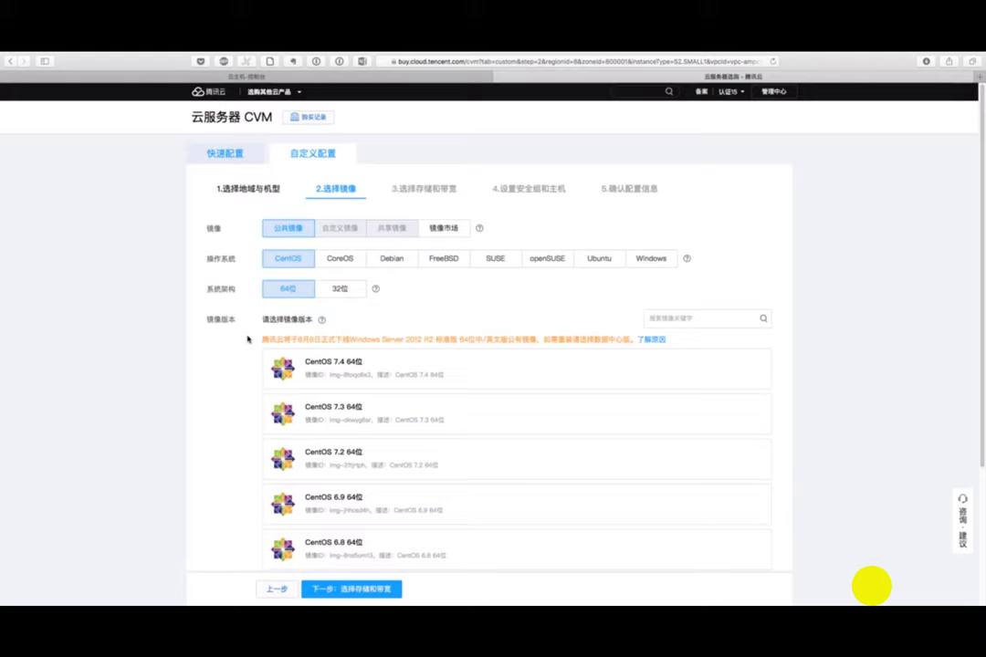
Choose the Ubuntu Server 16.04.1 LTS 64位 image and accept the default storage and bandwidth settings
click(595, 262)
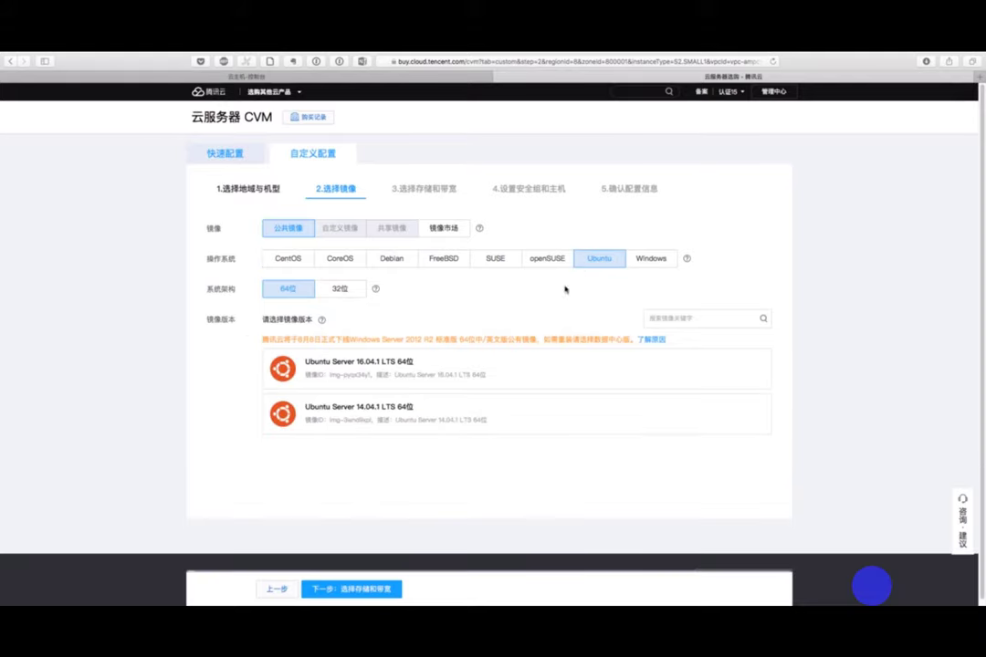
click(451, 384)
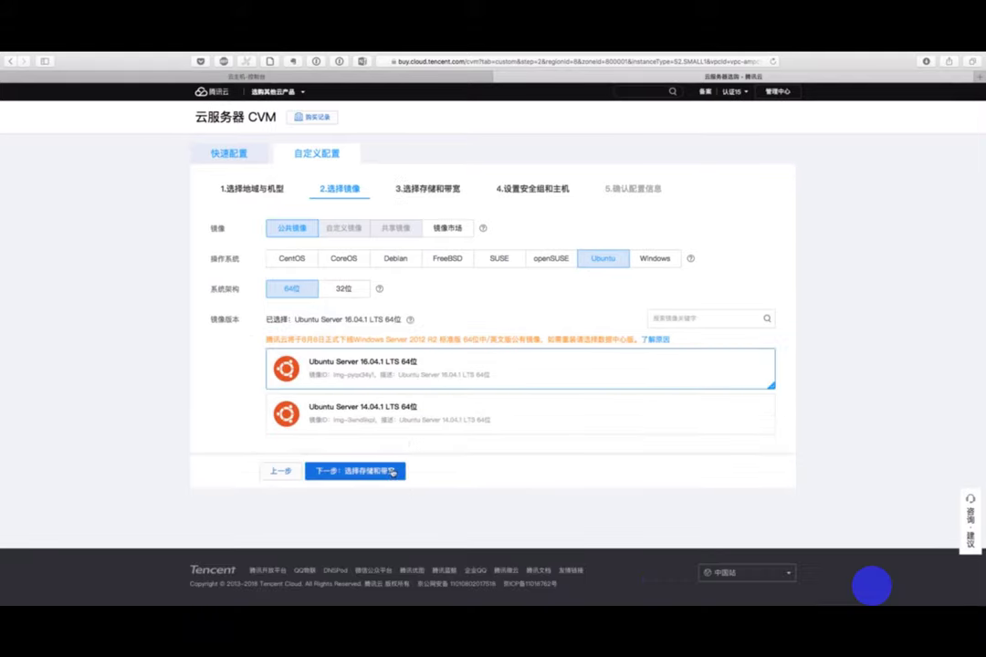
click(383, 473)
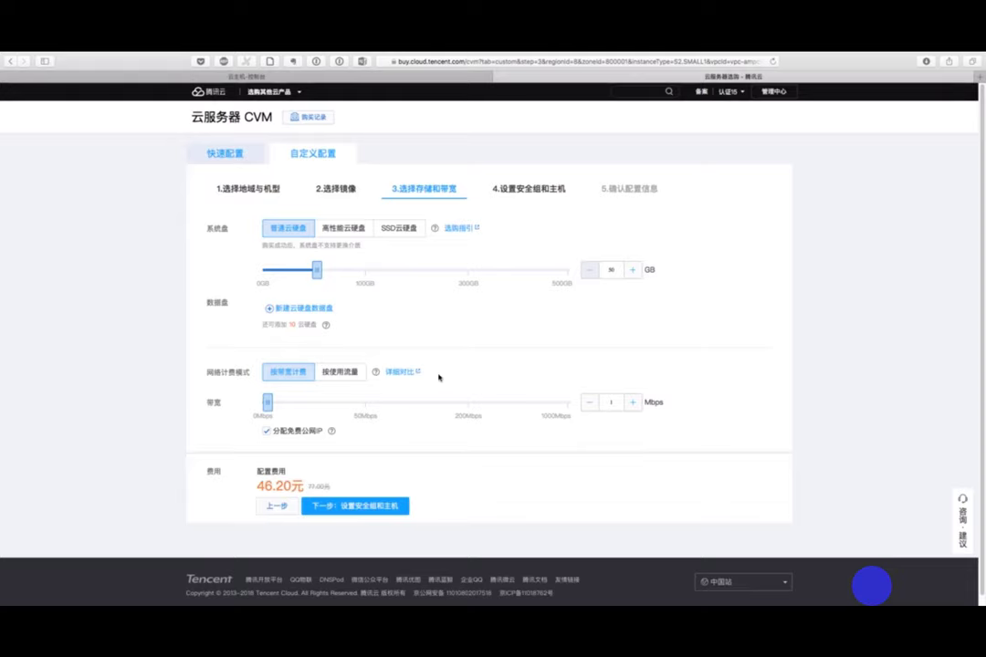
scroll(438, 378, down, 1)
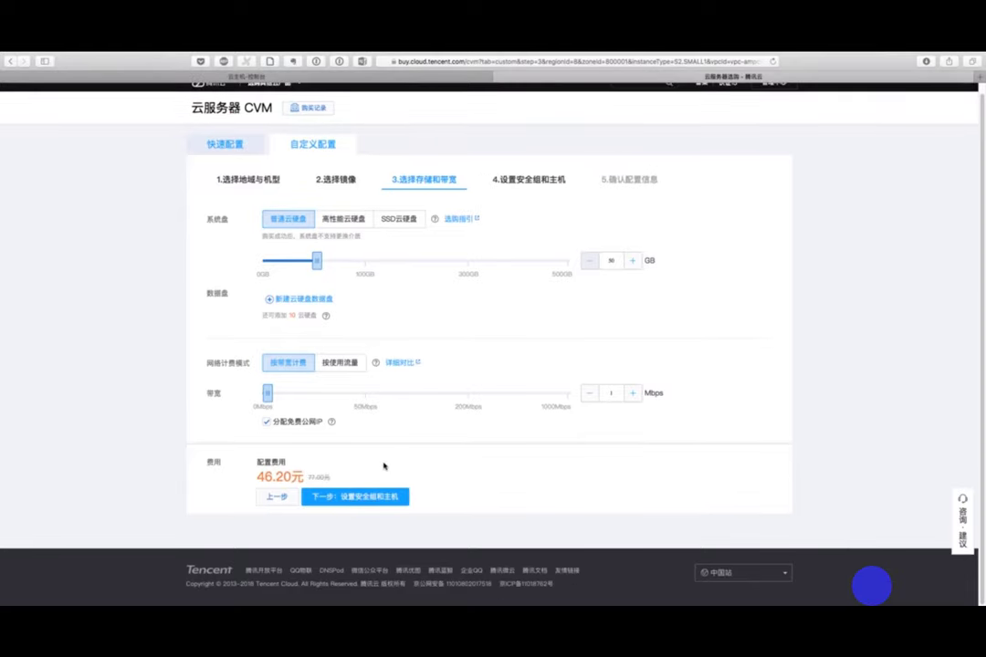
click(374, 493)
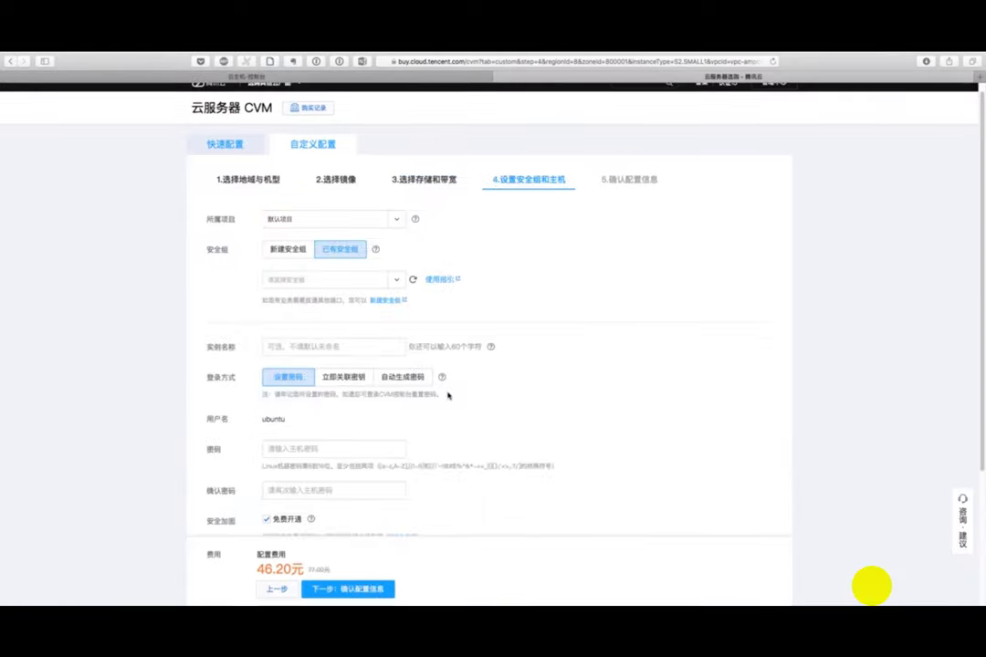
Assign the existing 放通全部端口 security group to the new server
scroll(447, 394, down, 2)
scroll(404, 270, down, 1)
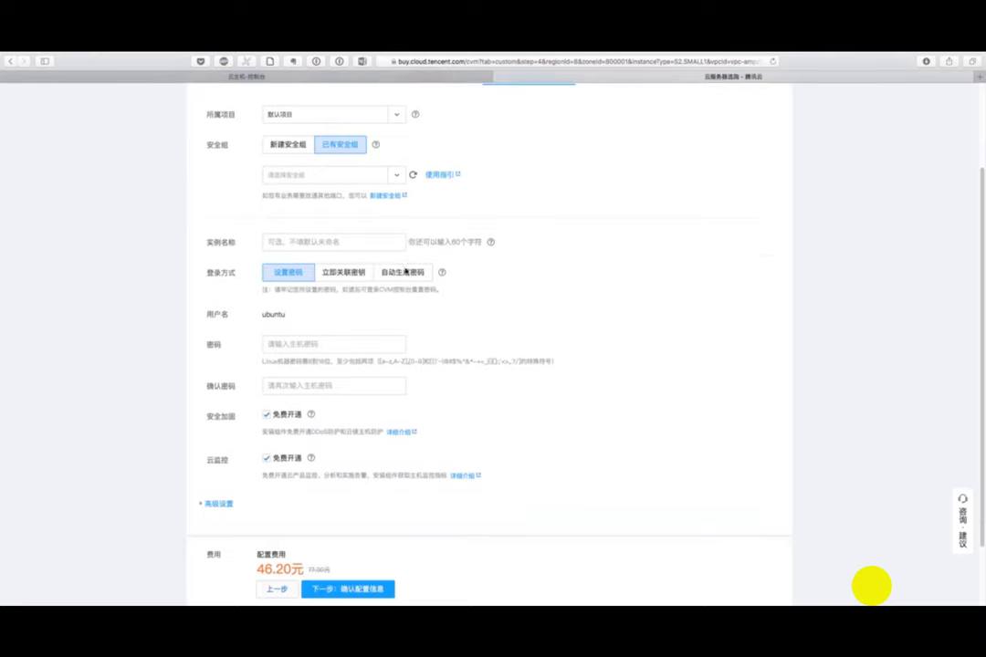
click(394, 175)
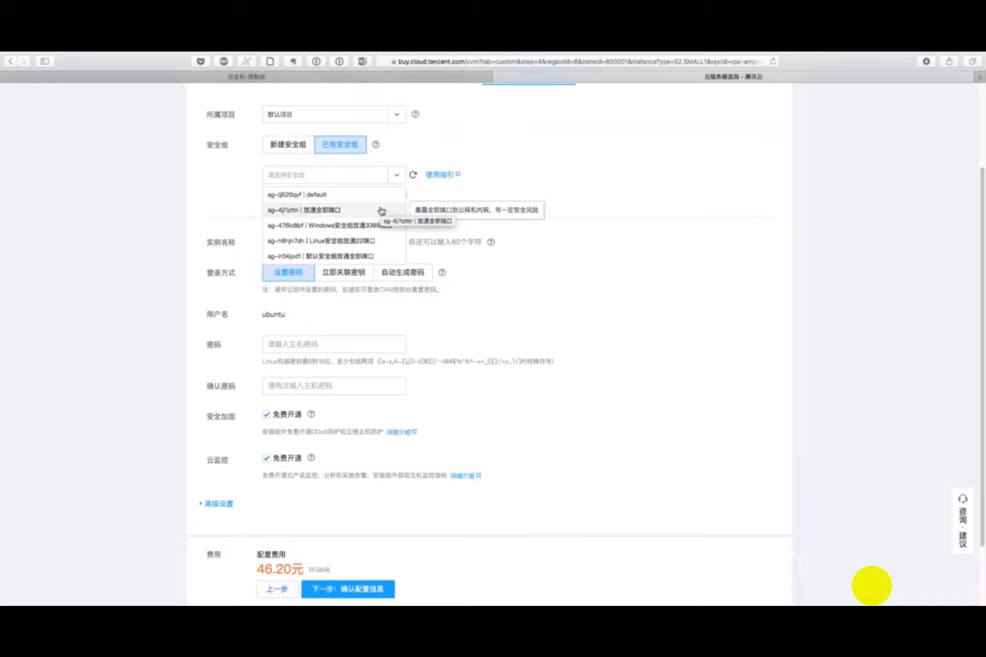
click(381, 211)
Enter and confirm the host login password, then continue to the configuration review
scroll(451, 286, down, 3)
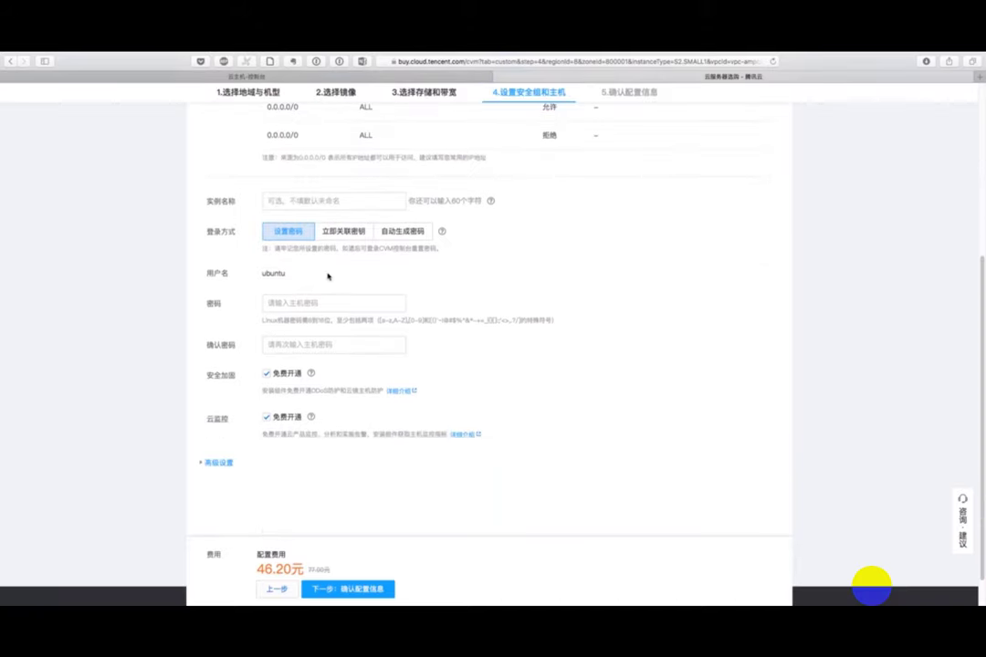
click(323, 301)
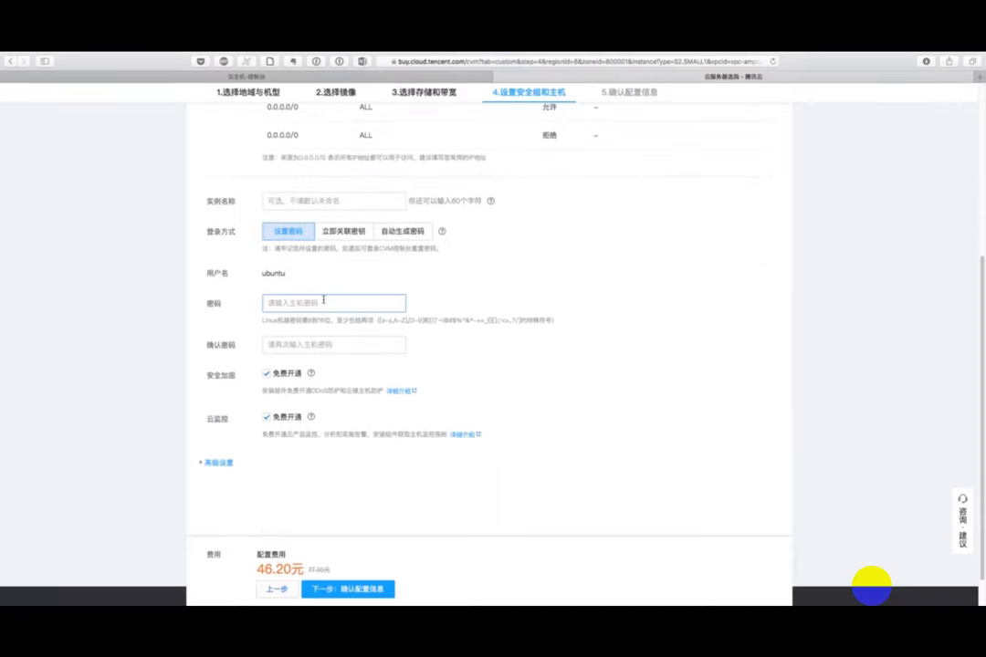
text(•••••••••••••••)
key(Tab)
text(•••••••••••••••)
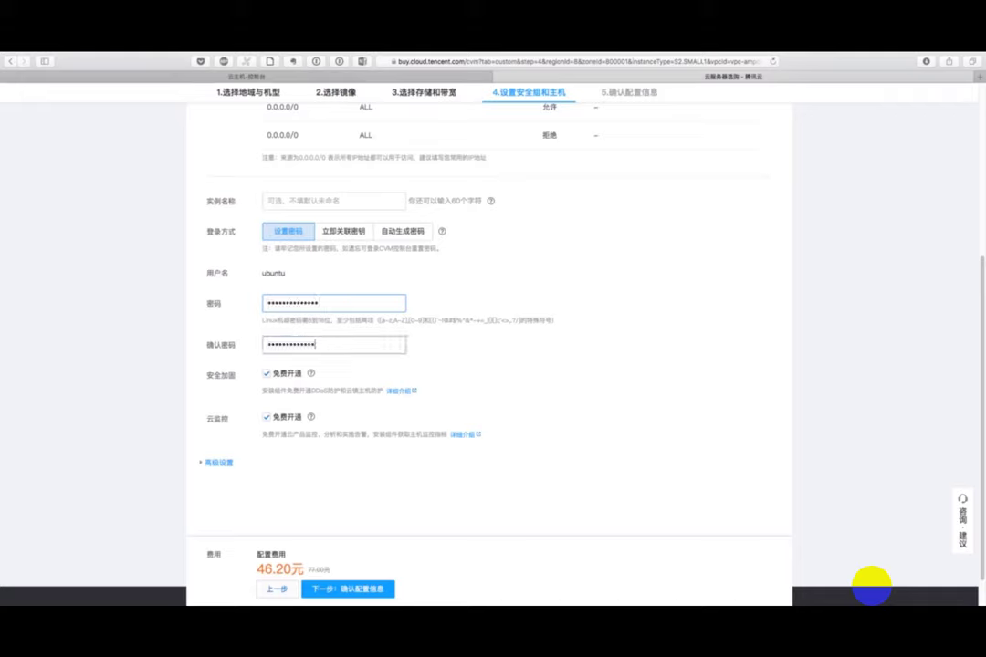
click(358, 590)
Set the purchase quantity to 2 servers, confirm the order and pay with the account balance
scroll(418, 469, up, 1)
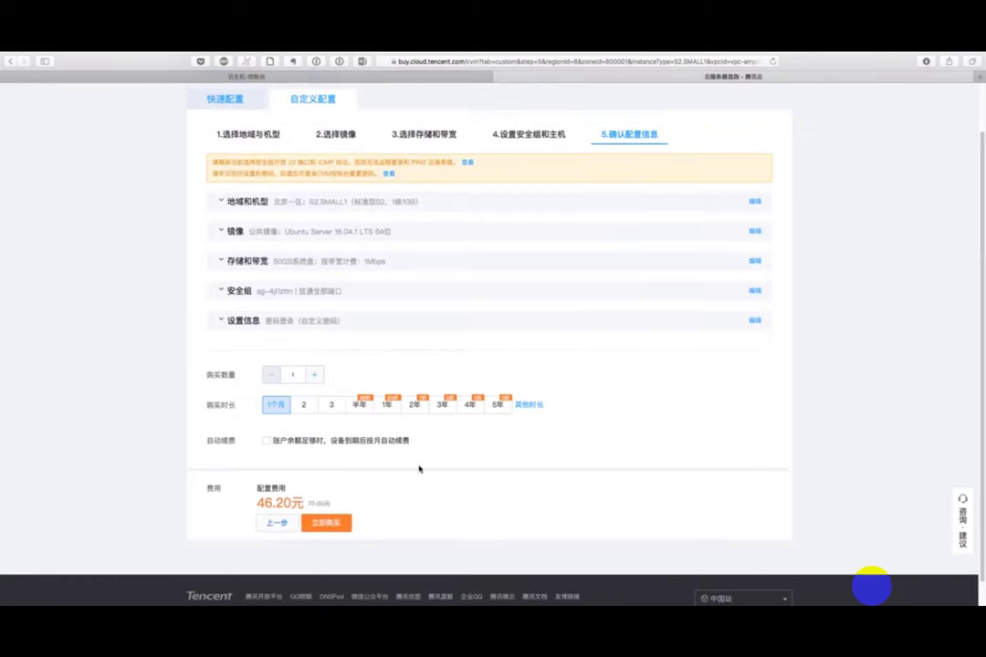
click(317, 377)
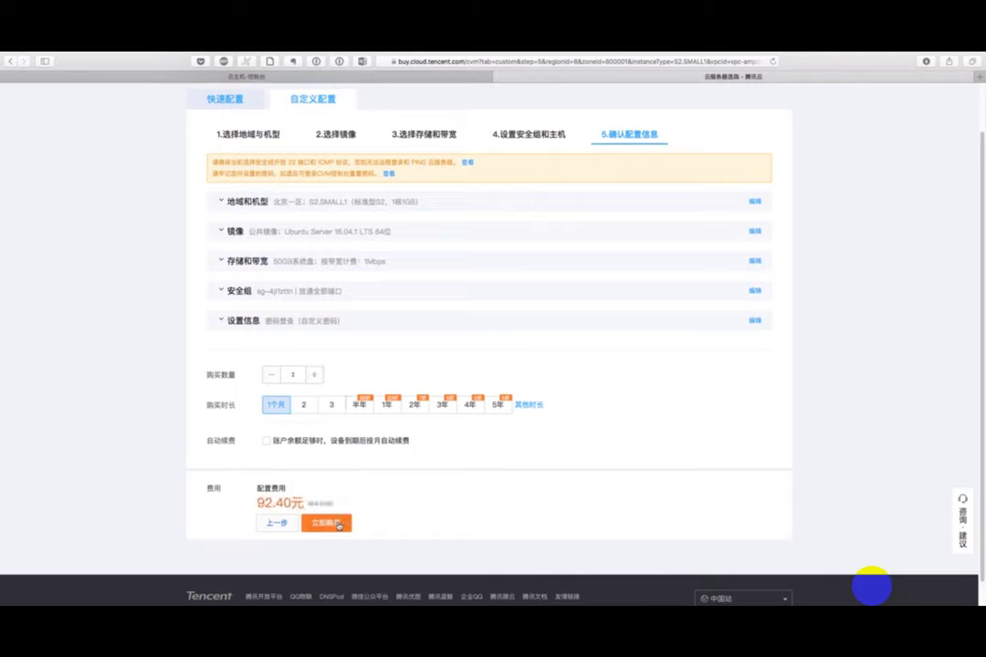
click(339, 525)
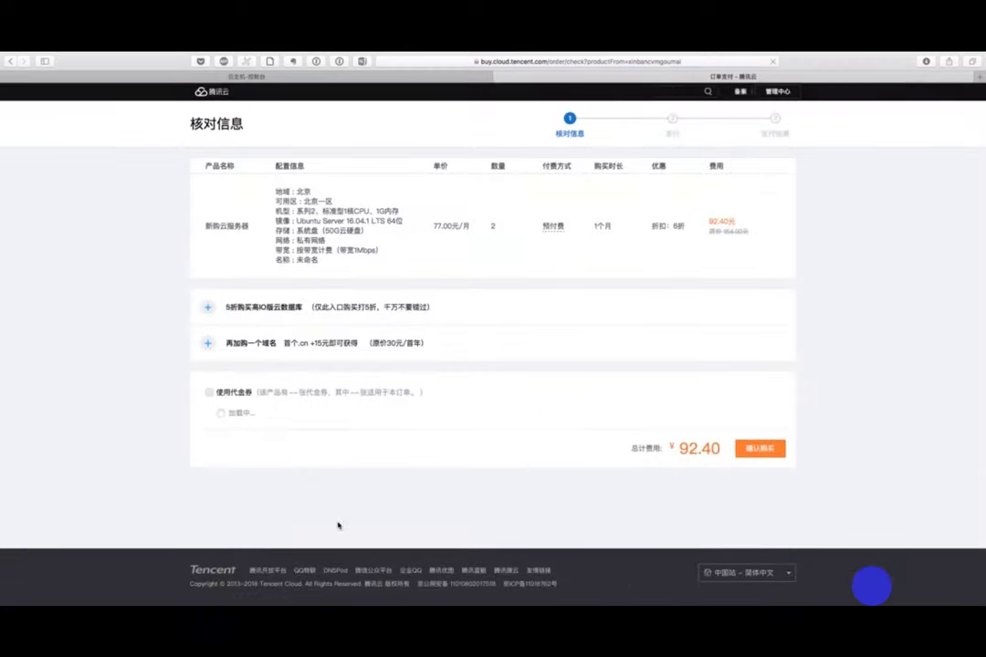
click(763, 447)
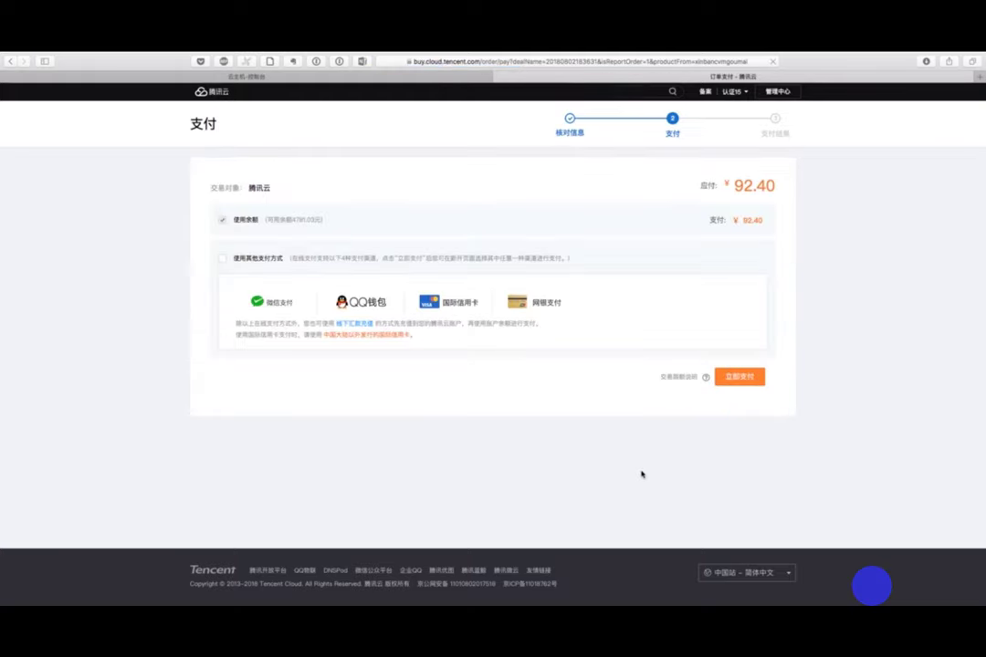
click(738, 377)
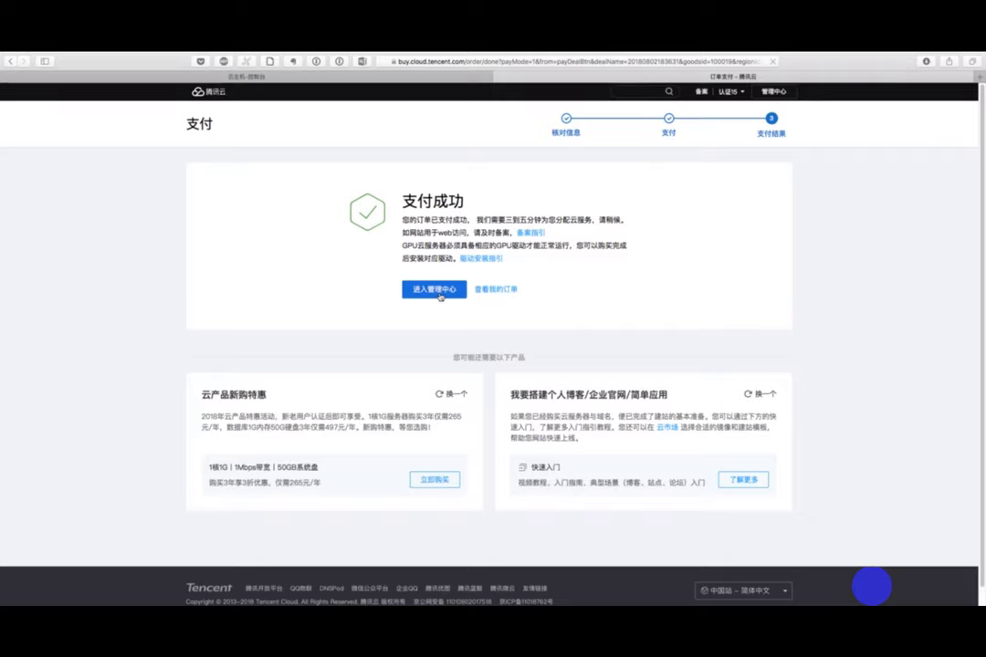
Return to the management console, go to the 负载均衡 service and begin creating a new load balancer instance
click(436, 289)
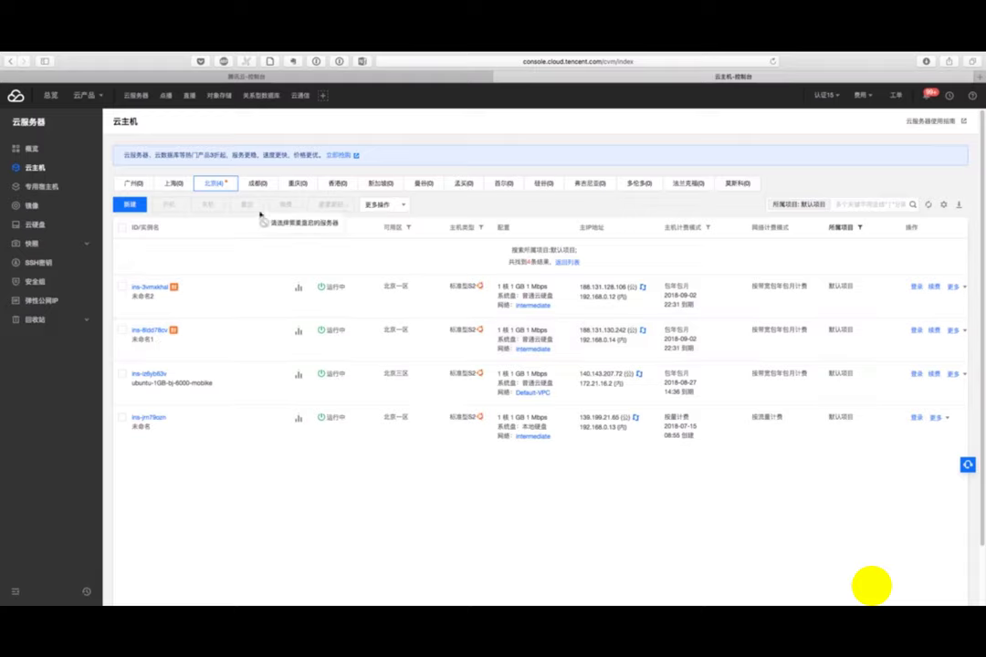
mouse_move(84, 95)
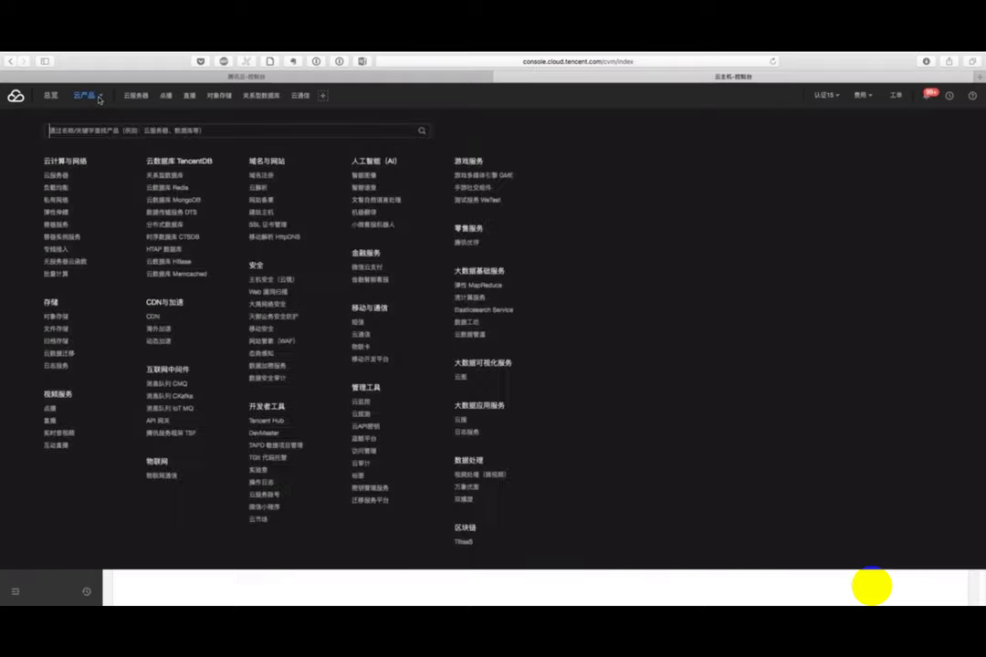
click(58, 188)
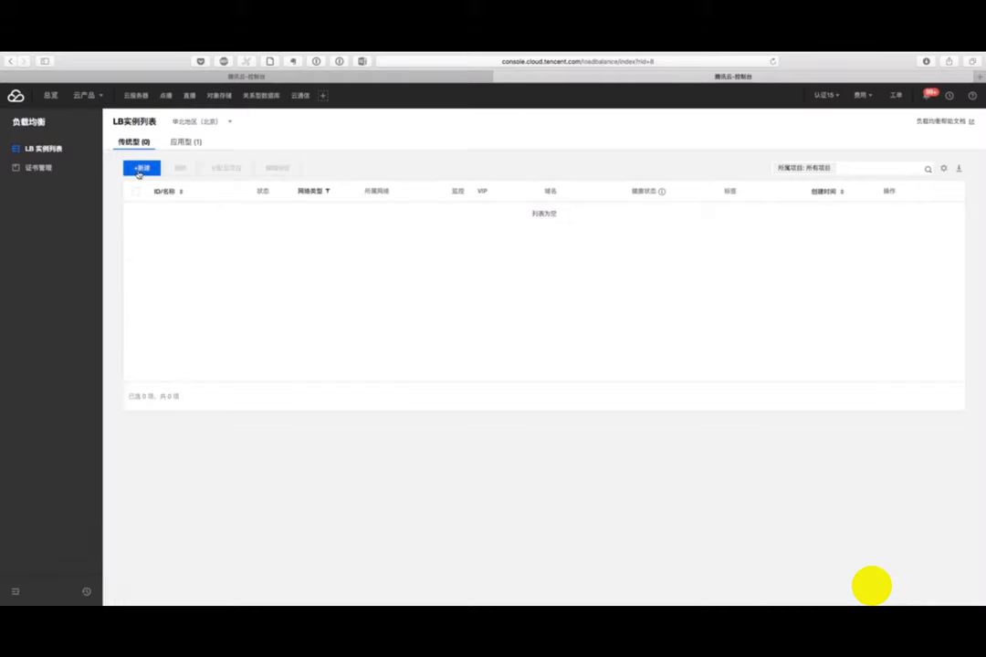
click(139, 170)
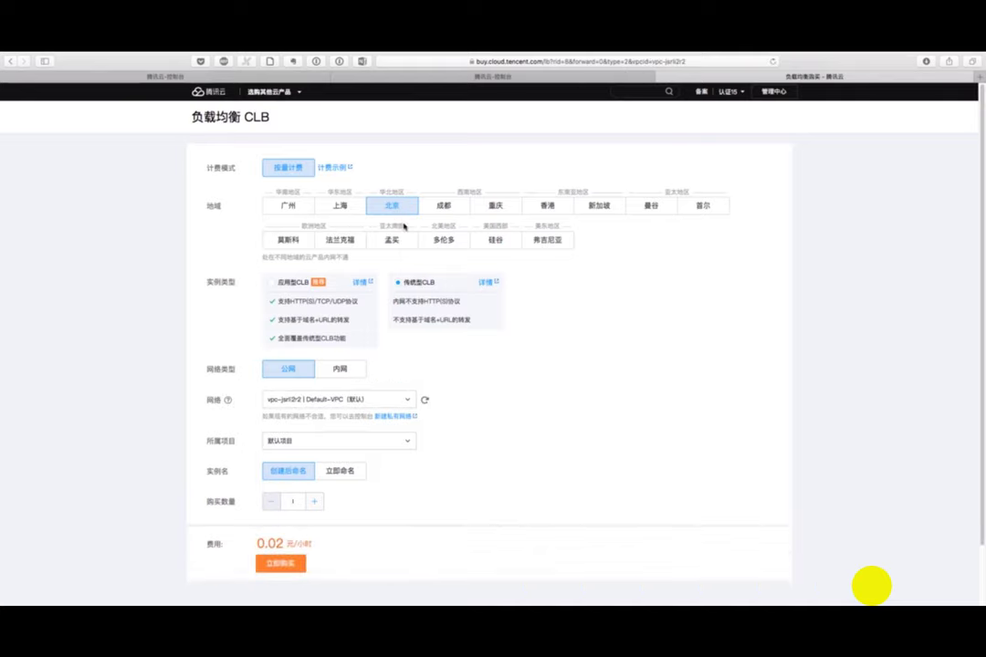
Set the load balancer's instance type to 应用型CLB and its network to the Intermediate VPC
click(272, 282)
scroll(364, 316, down, 2)
click(353, 333)
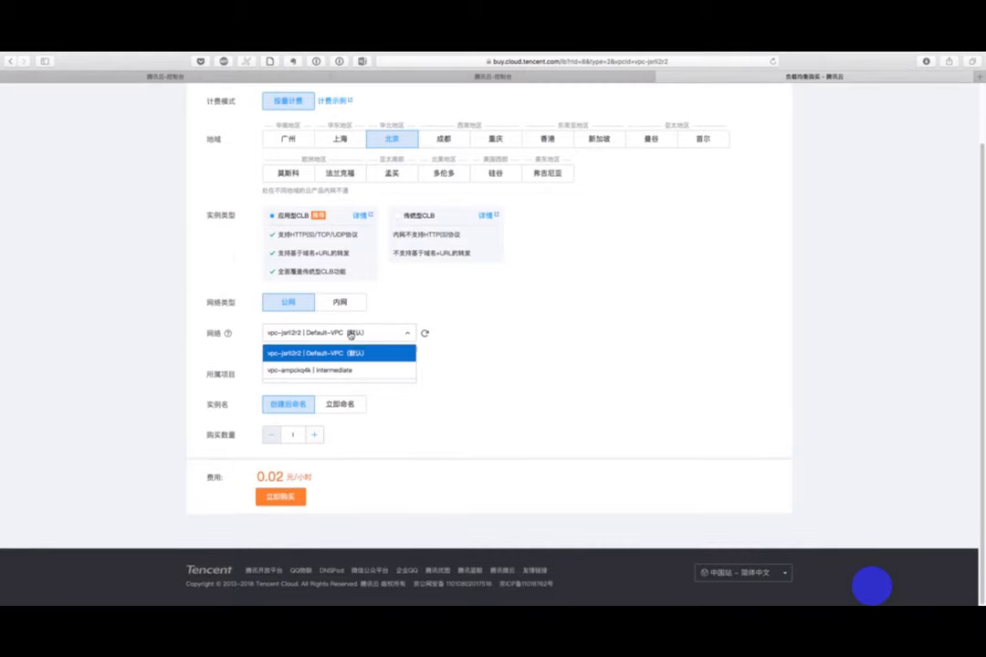
click(374, 370)
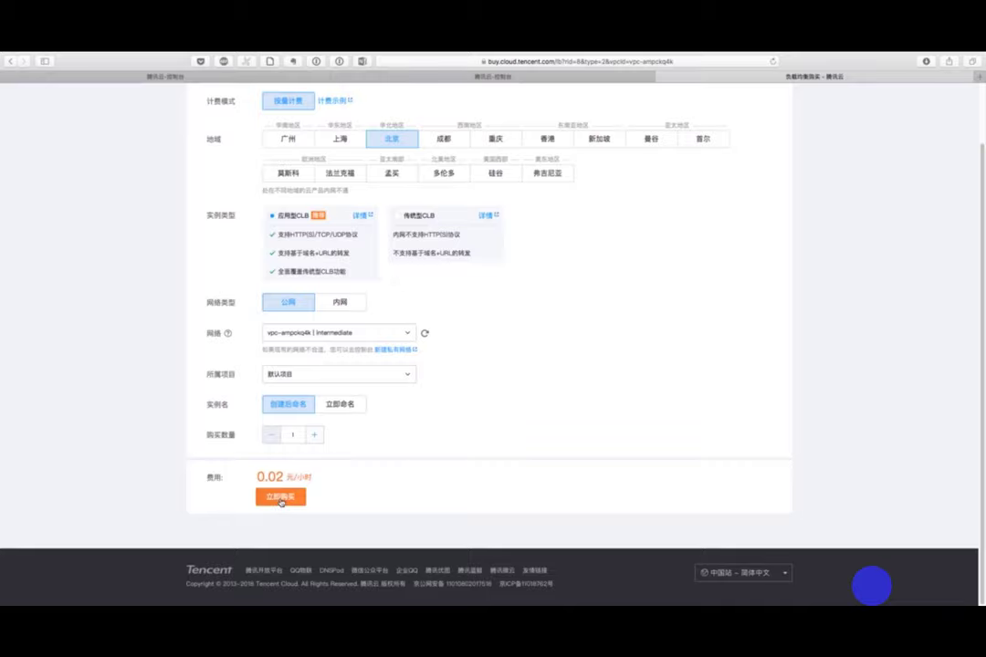
Purchase the configured load balancer, confirm the order and finish to reach the LB instance list
click(280, 500)
click(470, 381)
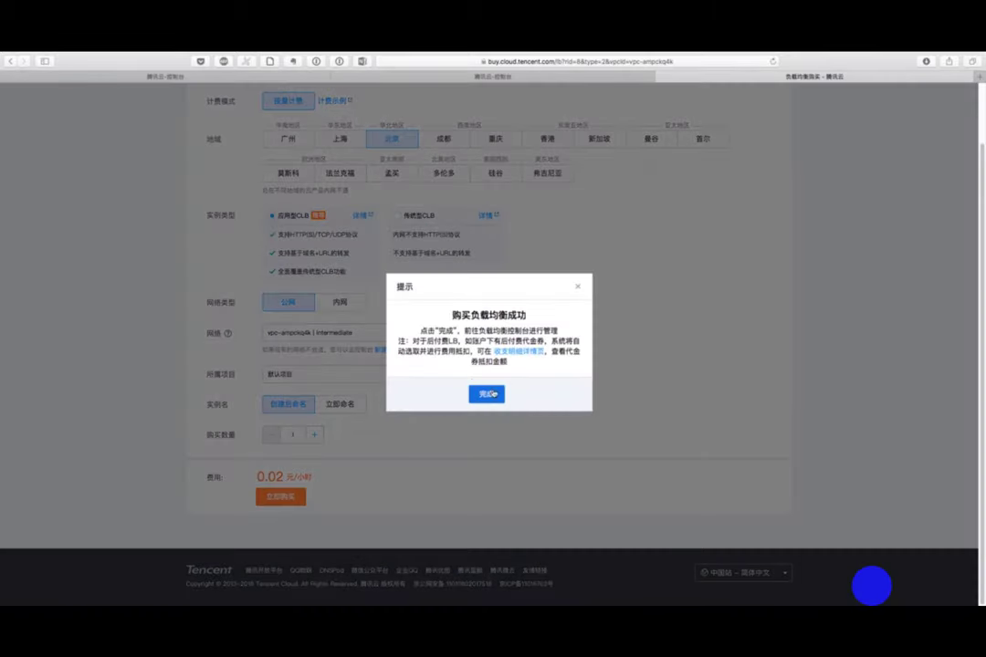
click(494, 394)
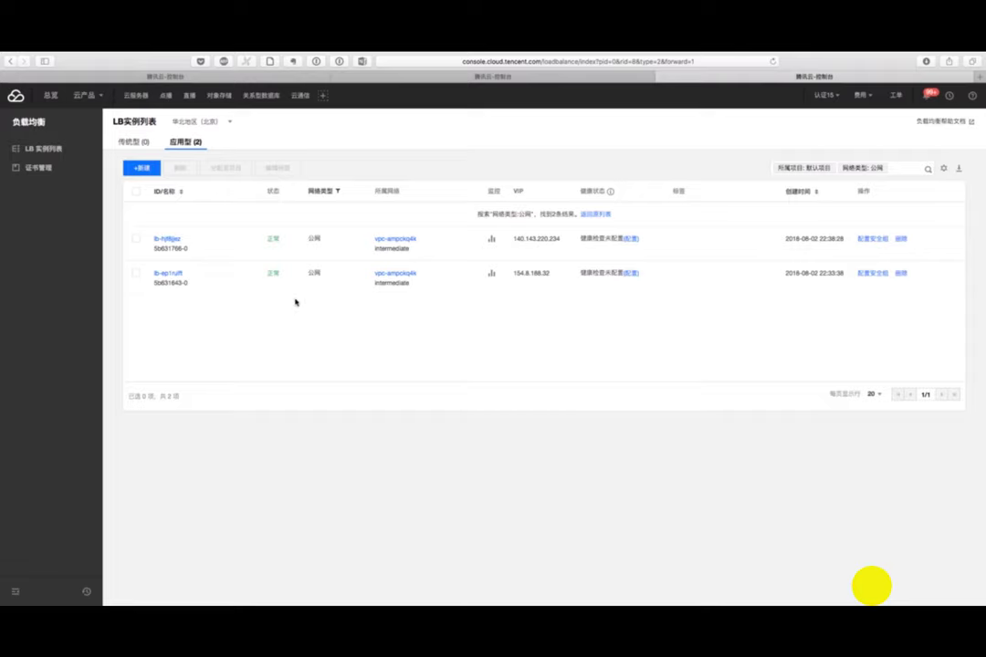
In the newest load balancer's listener management, create an HTTP listener named 测试监听器 on port 80
click(172, 240)
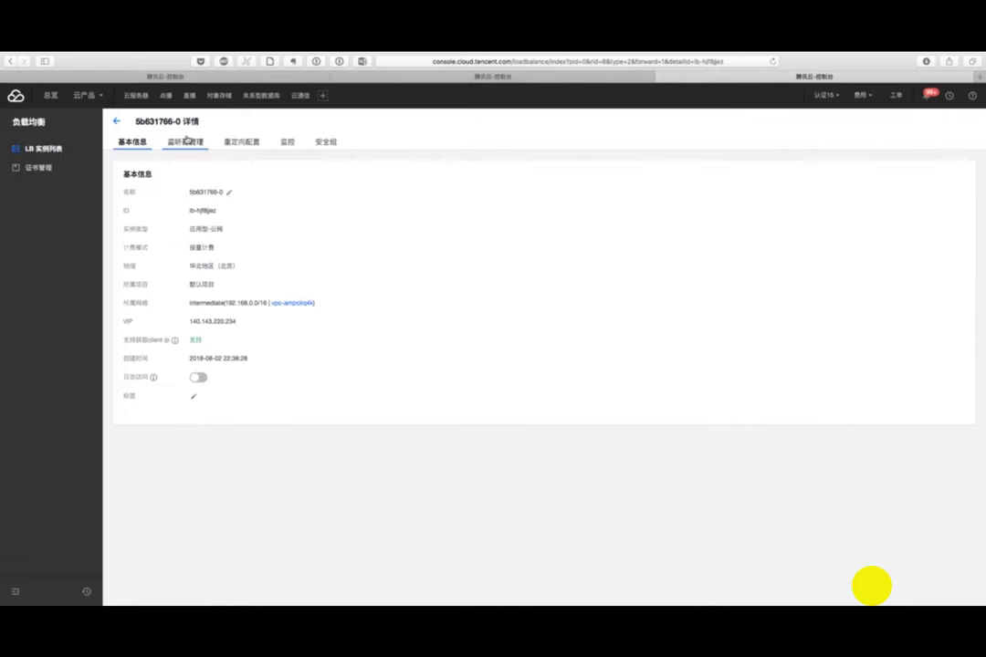
click(183, 144)
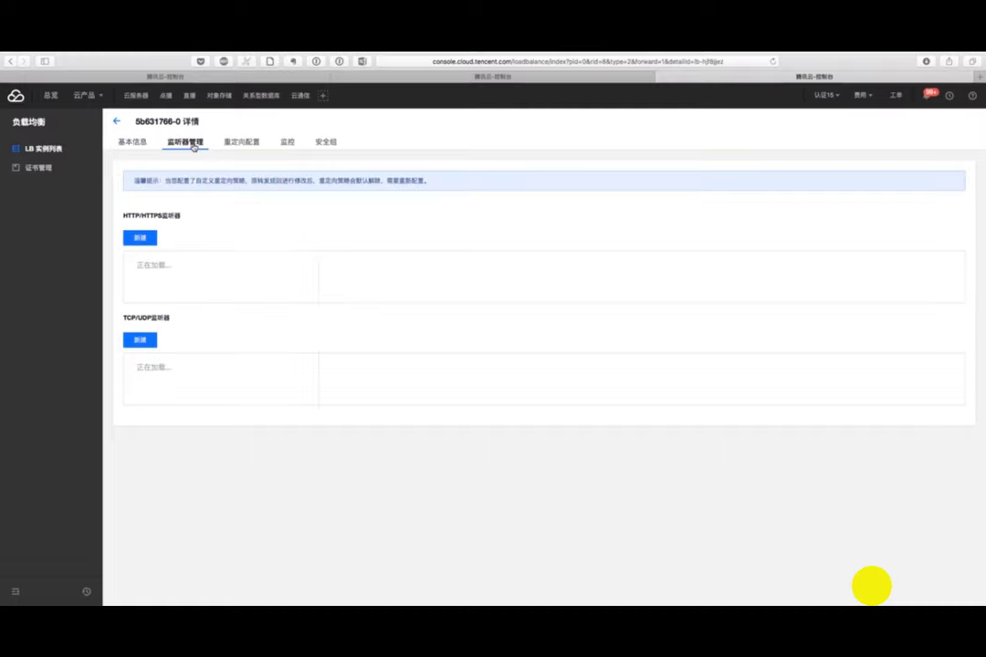
click(144, 239)
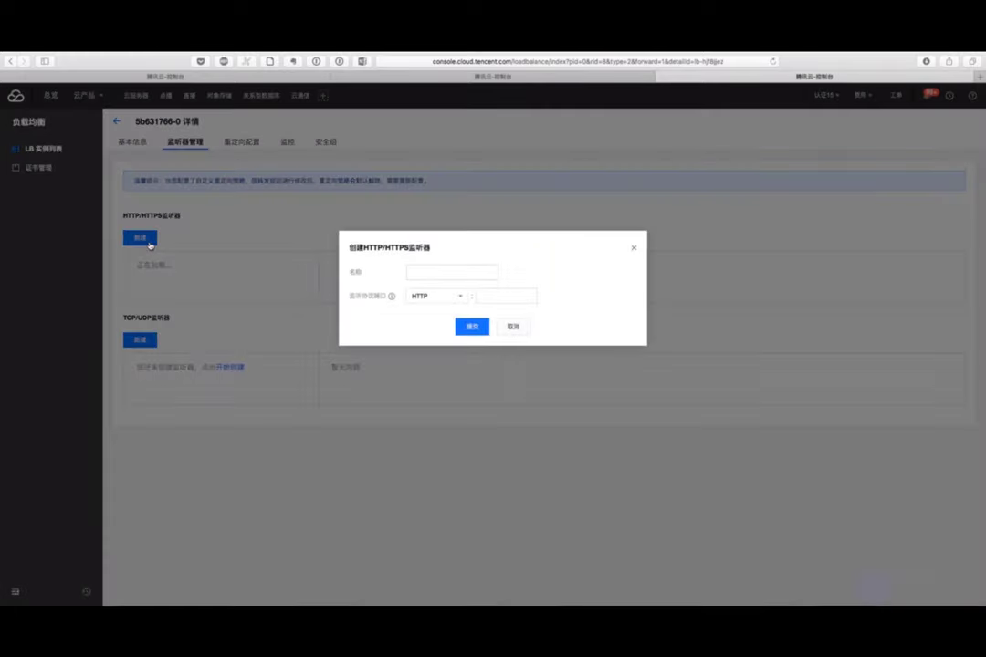
click(434, 272)
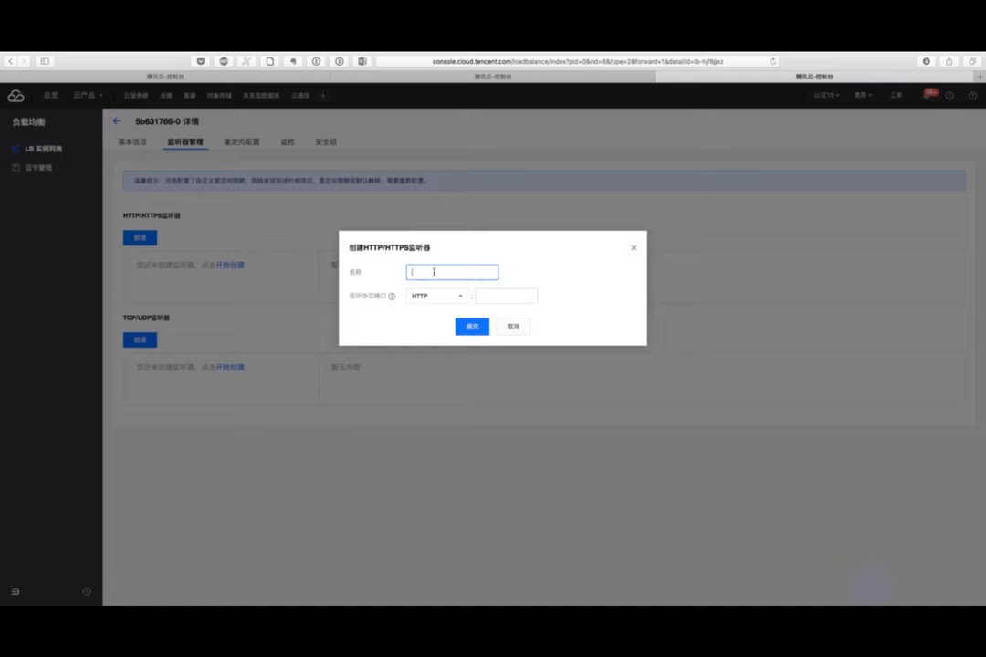
text(ceshi)
key(space)
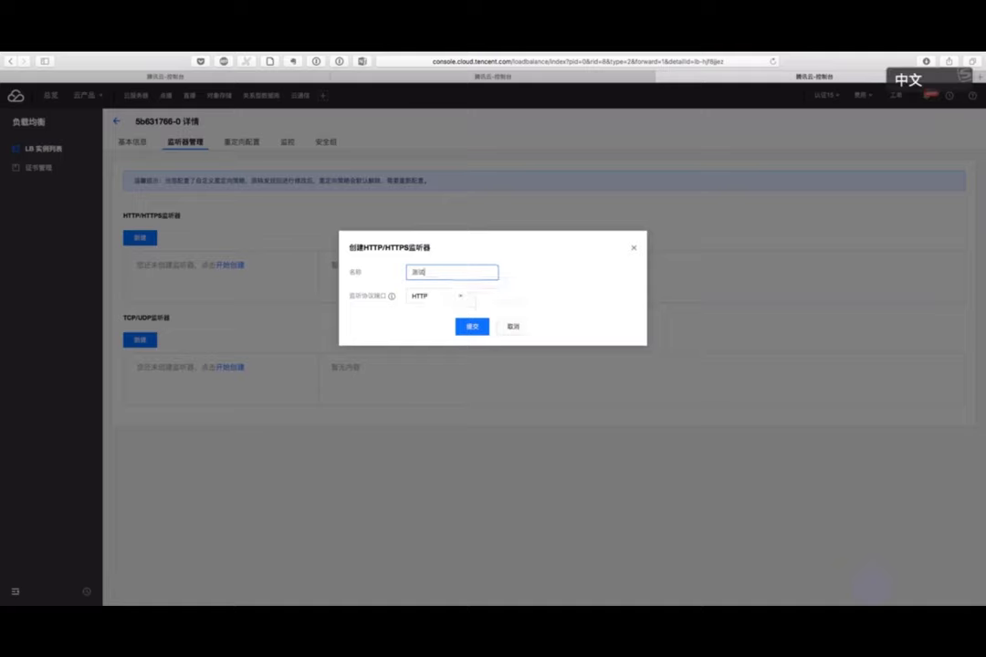
text(jiantingqi)
key(space)
click(502, 295)
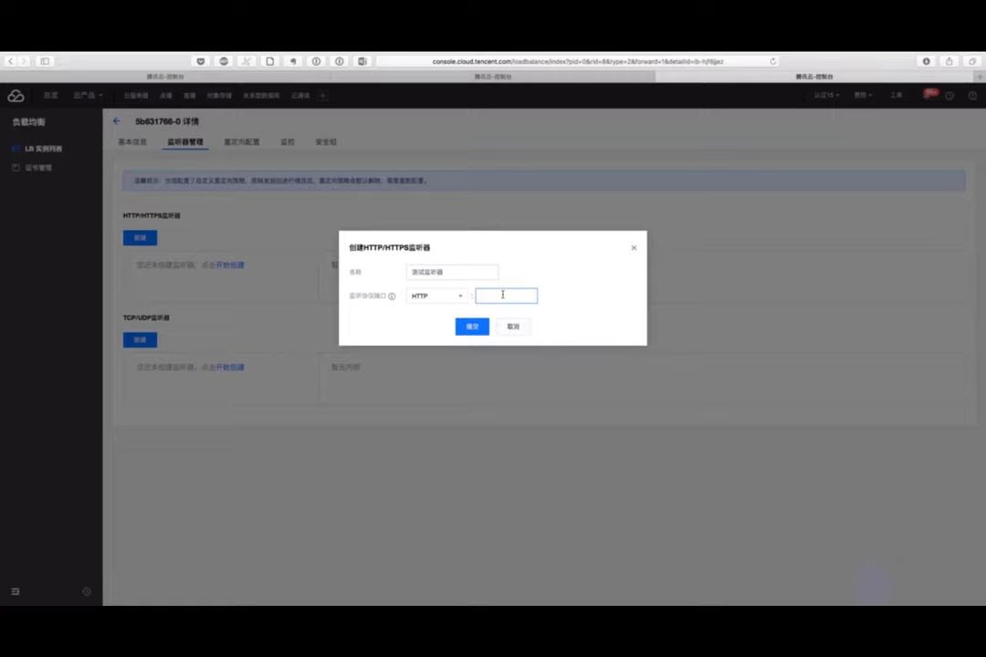
text(80)
click(472, 327)
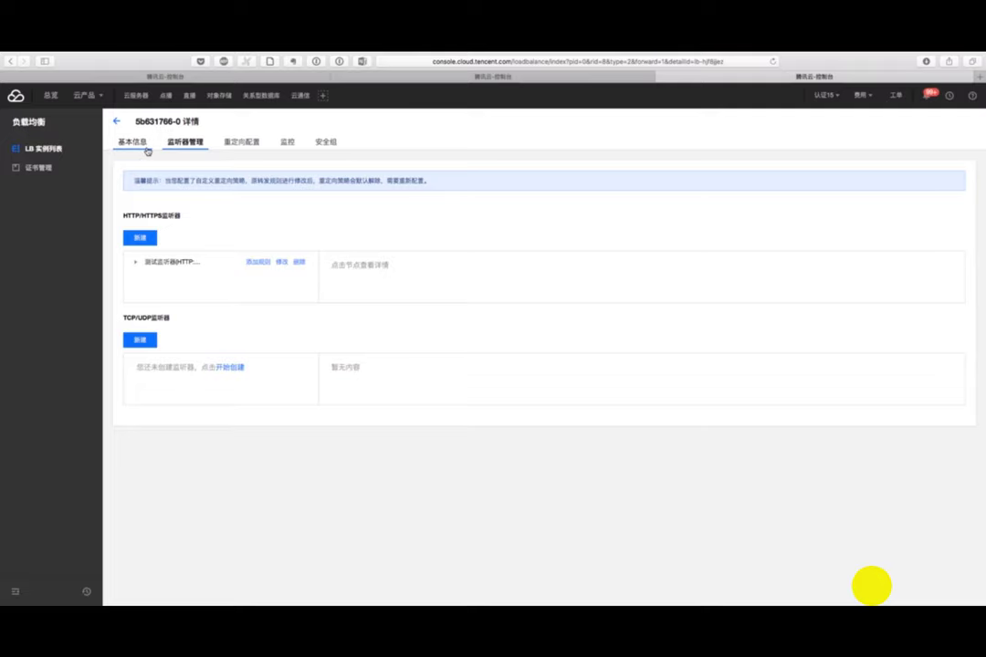
Copy the load balancer's VIP and start a forwarding rule for 测试监听器 with that VIP as the domain and / as the URL path
click(147, 149)
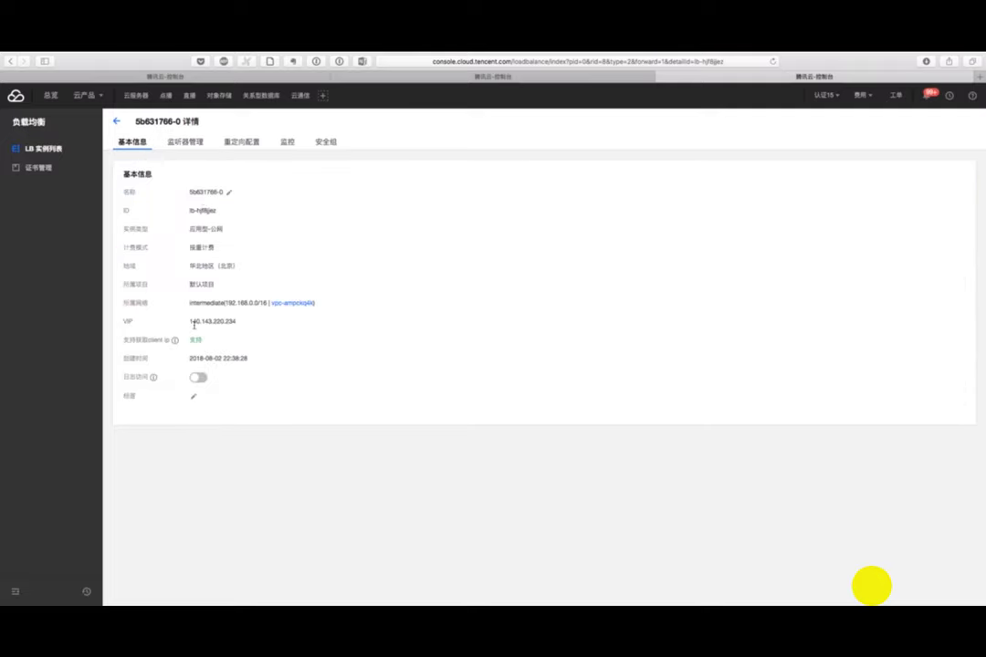
double_click(194, 324)
key(super+c)
click(183, 143)
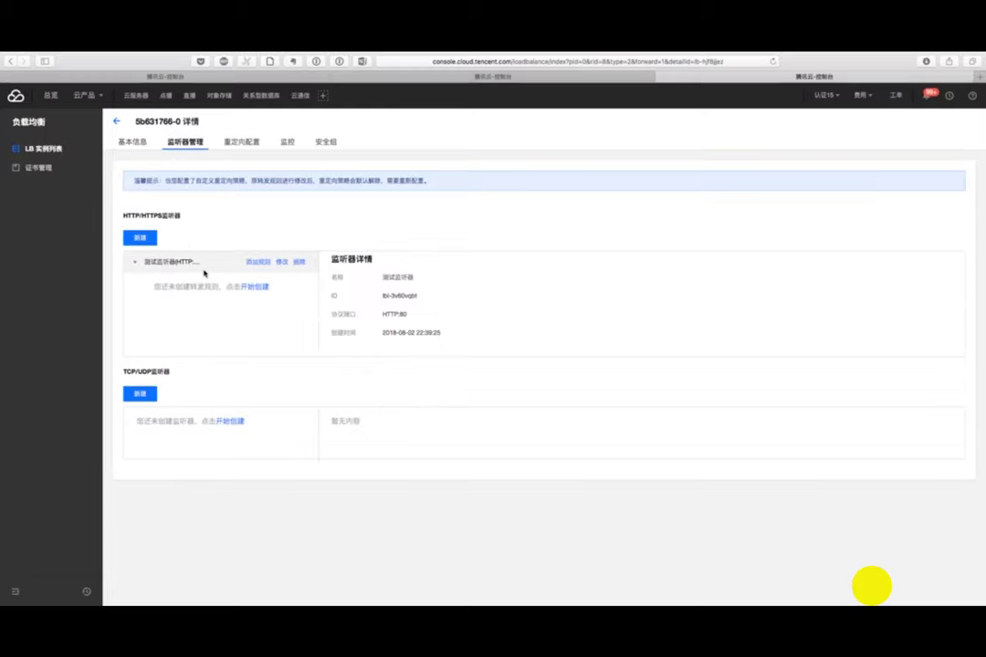
click(253, 287)
click(427, 267)
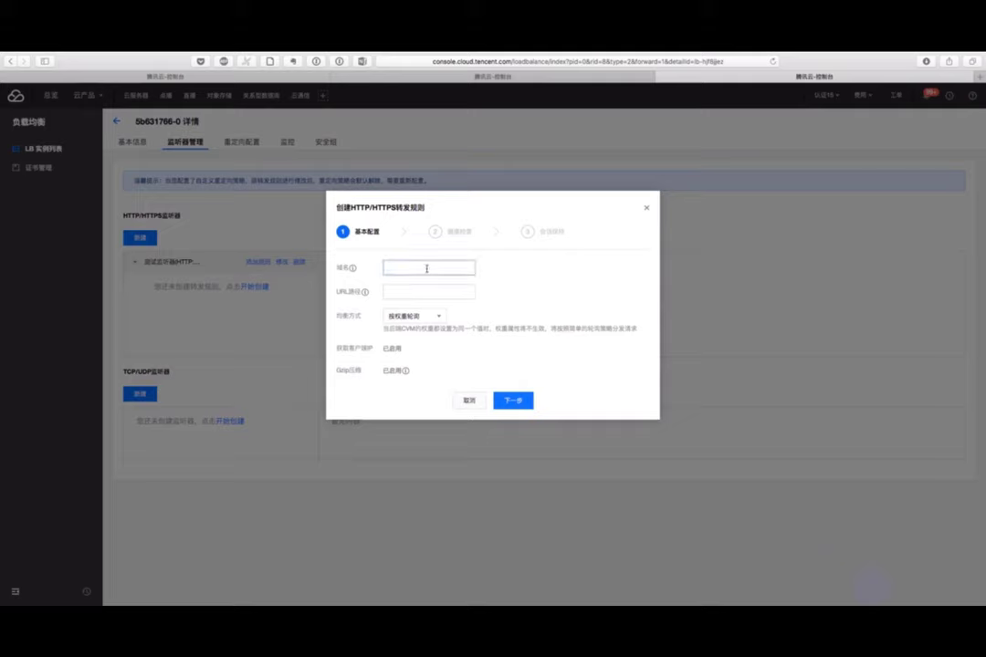
key(super+v)
click(426, 291)
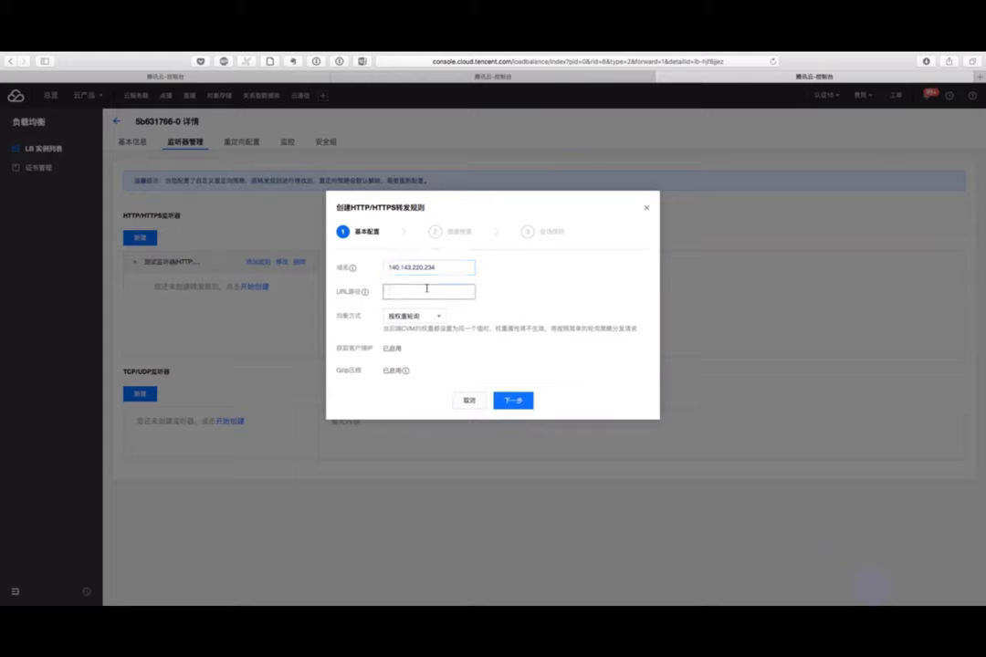
key(shift)
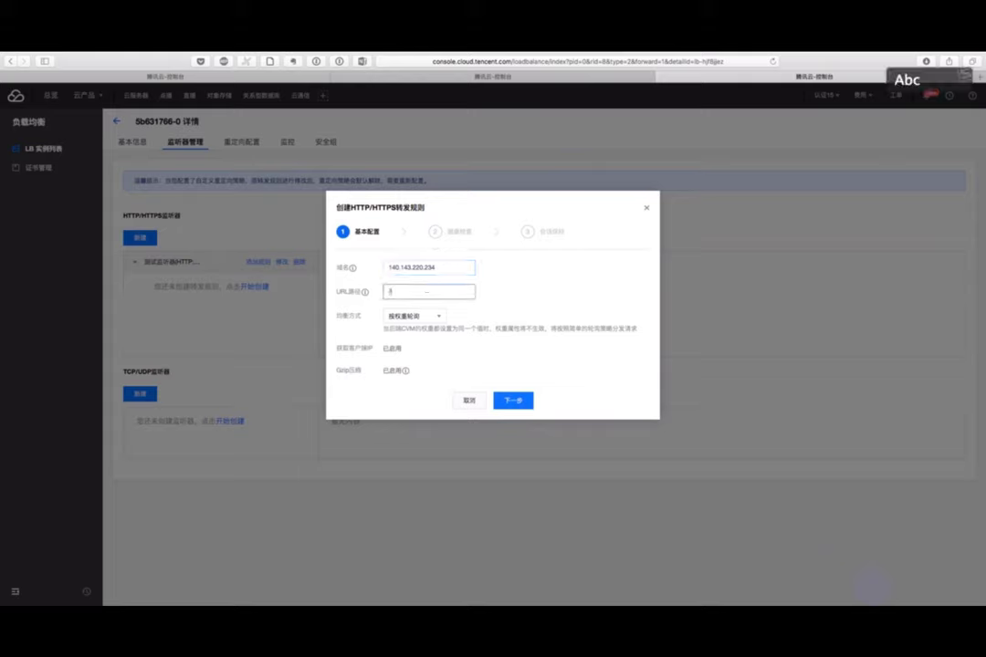
text(/)
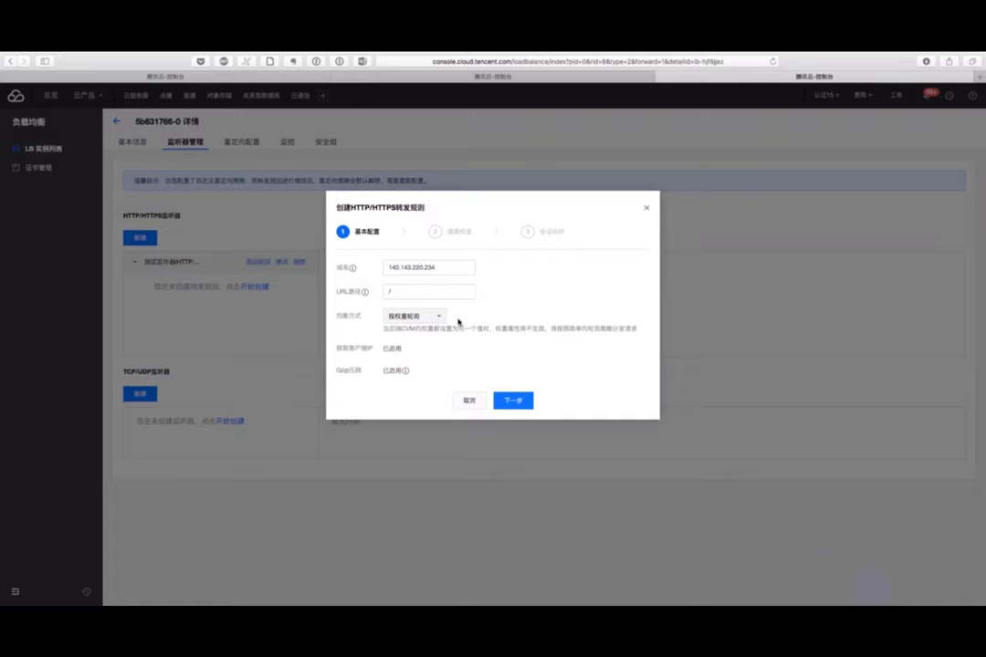
click(513, 401)
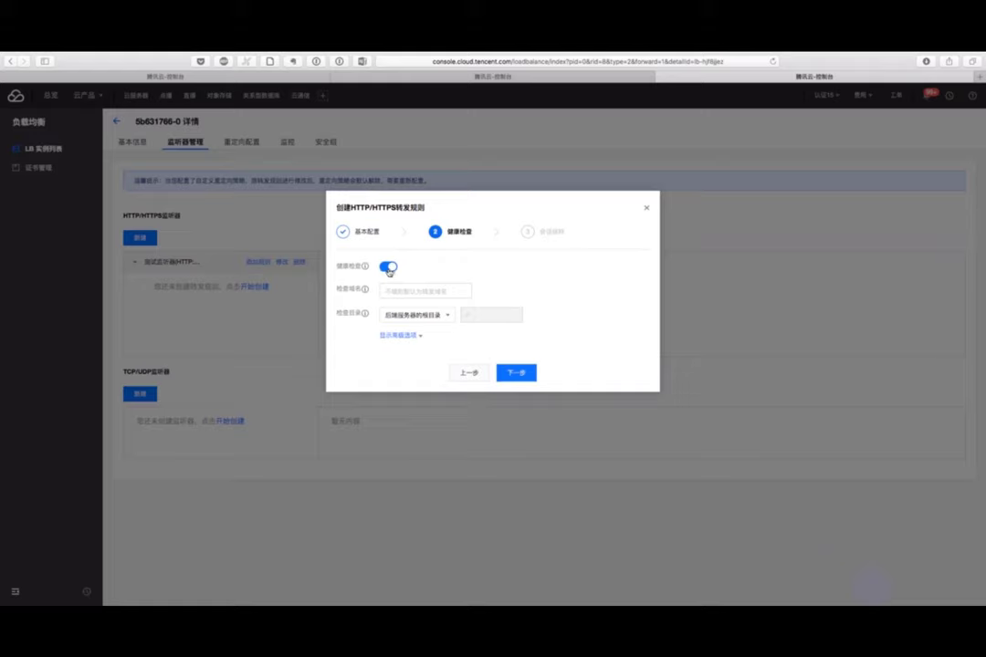
Turn off the forwarding rule's health check and finish creating the rule with session persistence left off
click(387, 267)
click(527, 300)
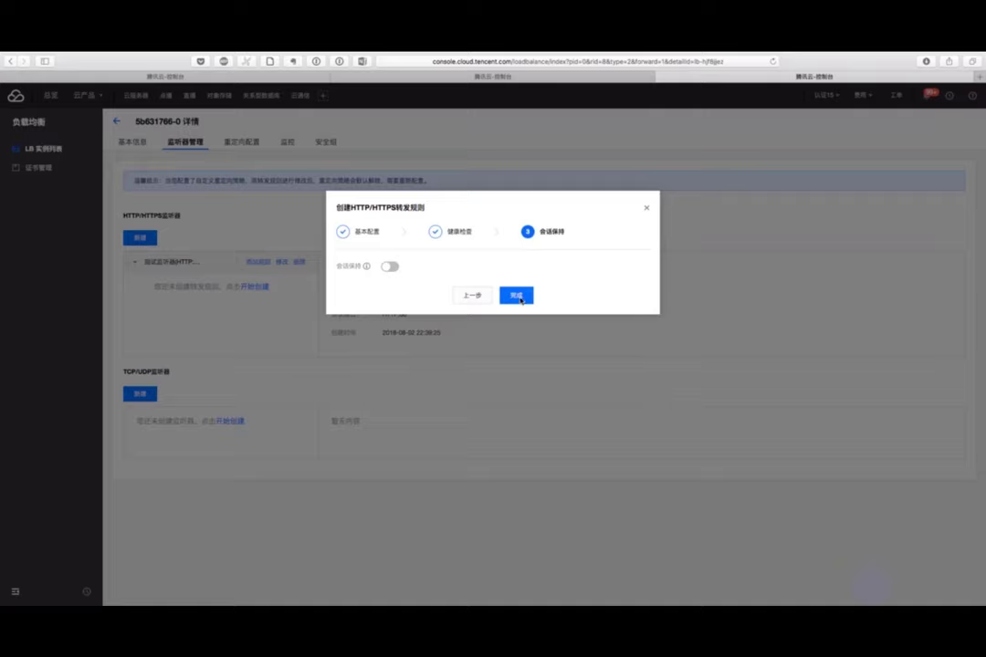
click(518, 297)
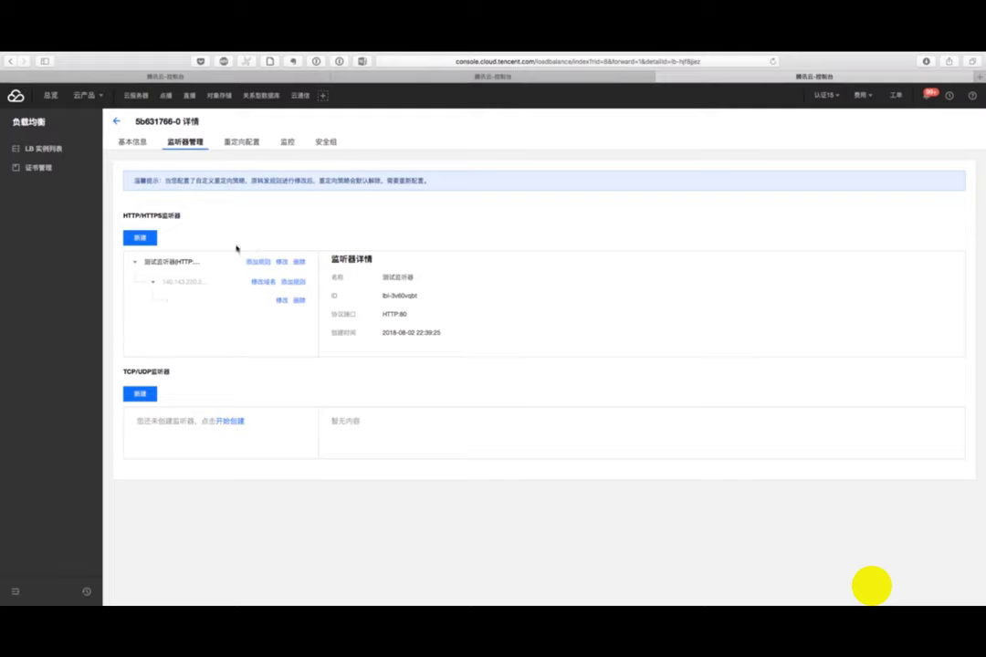
Bind the cloud servers 未命名2 and 未命名1 to the / forwarding rule, using port 80 for each
click(219, 305)
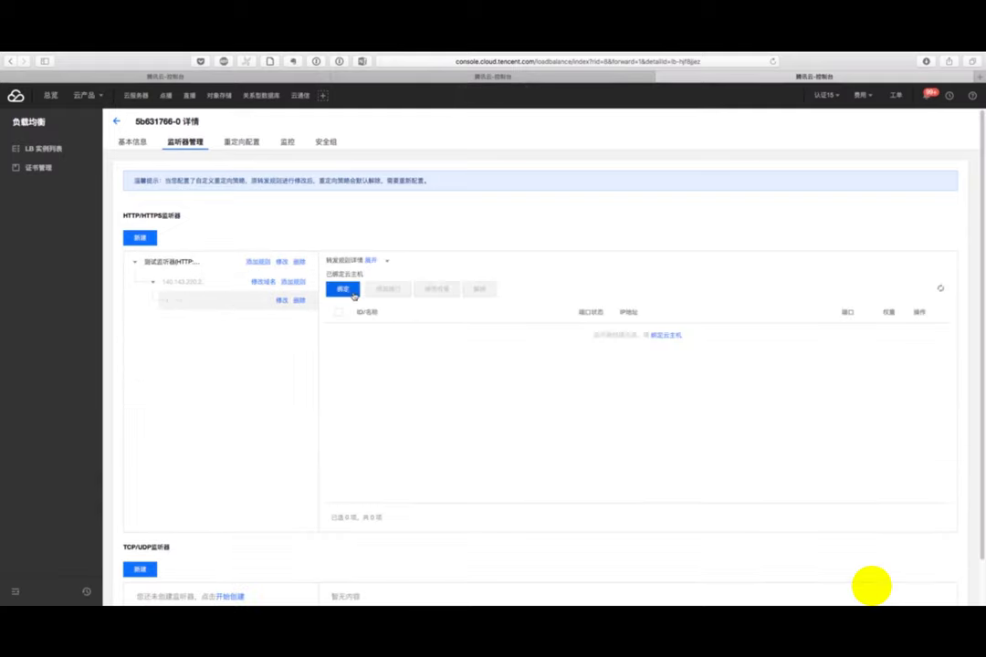
click(354, 296)
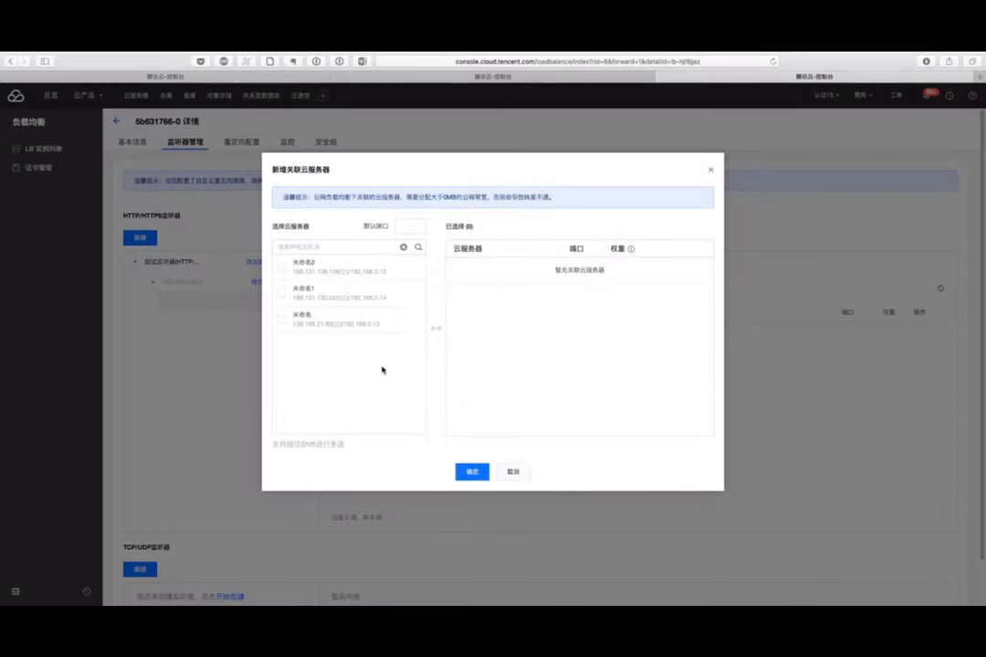
click(281, 266)
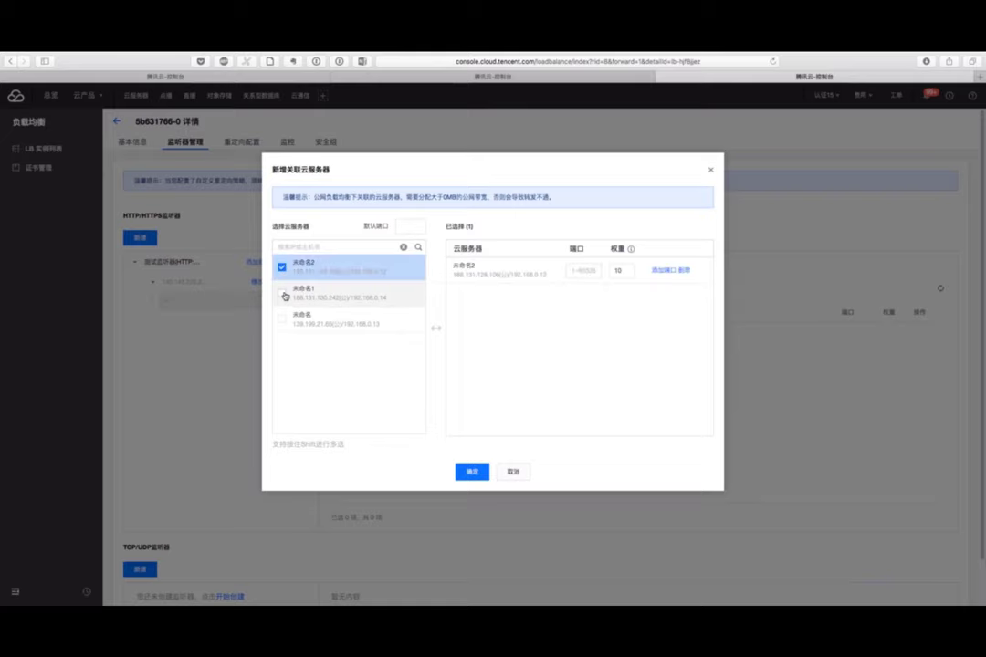
click(281, 293)
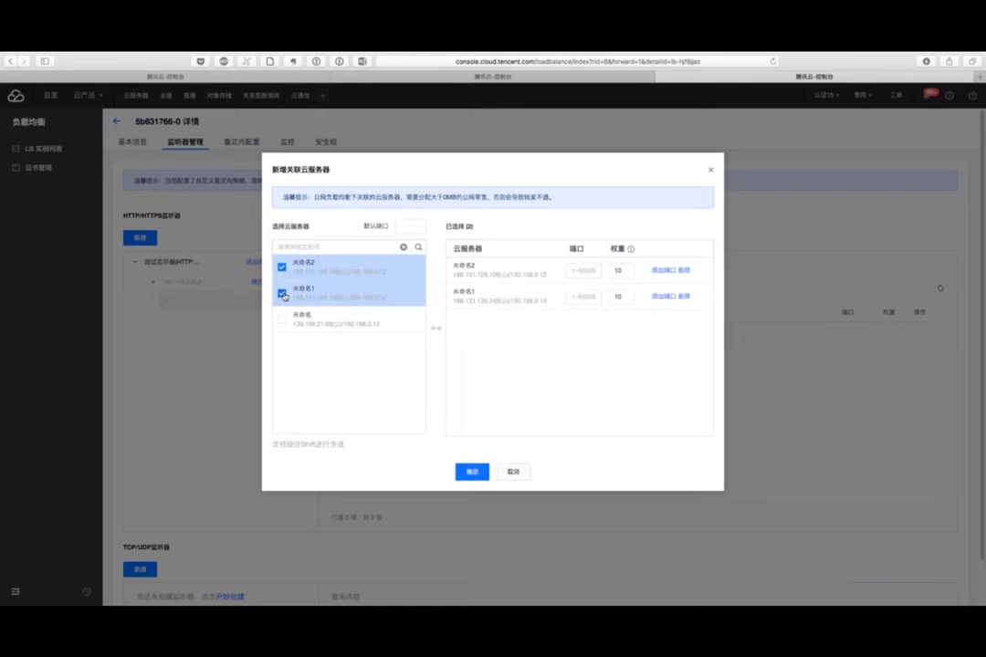
click(583, 274)
text(80)
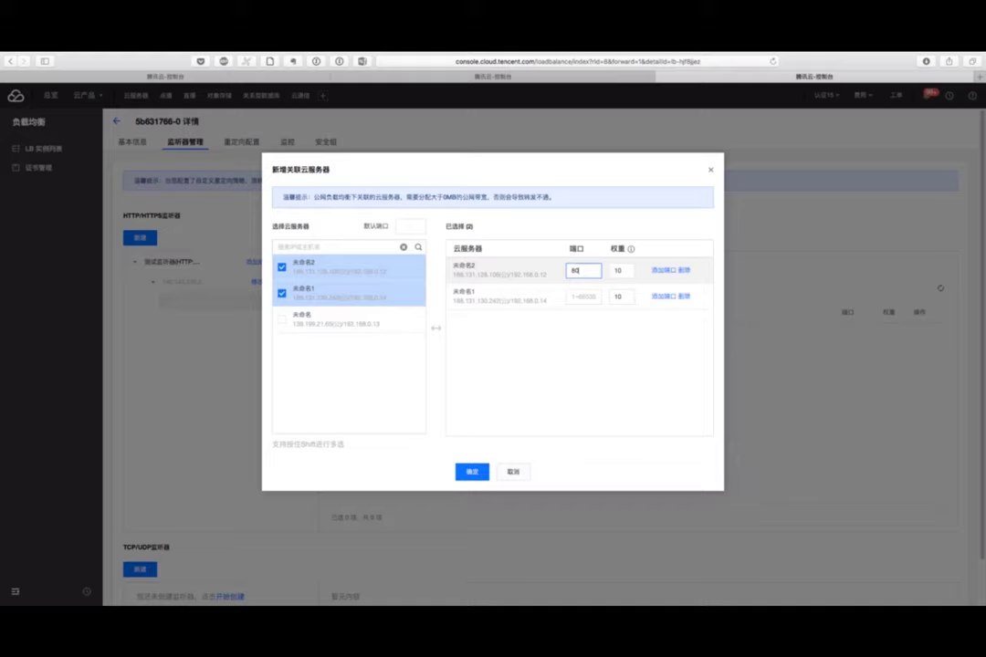
click(584, 296)
text(80)
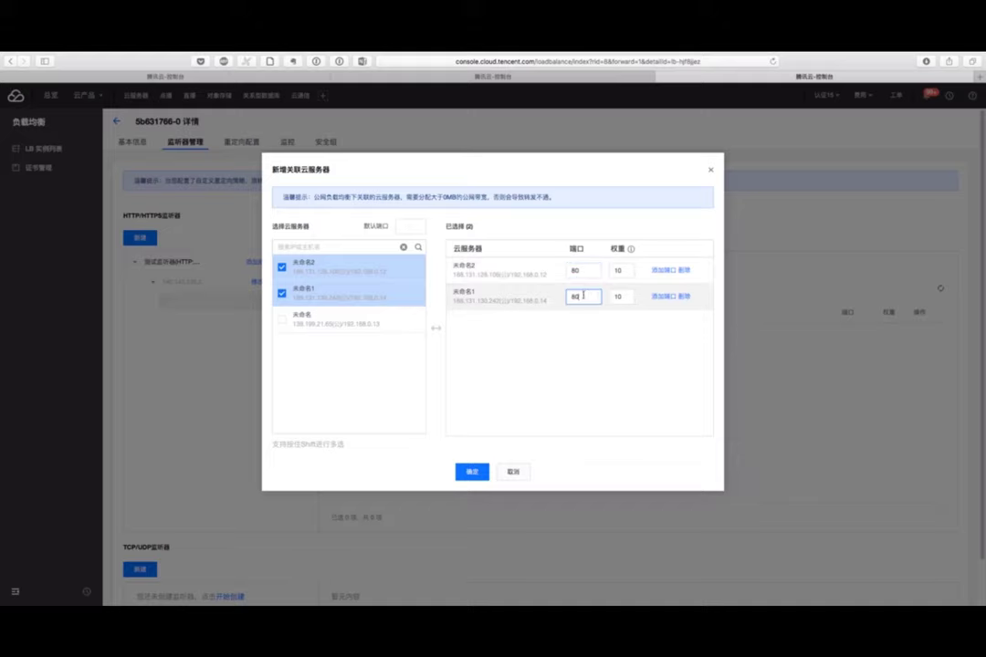
click(527, 407)
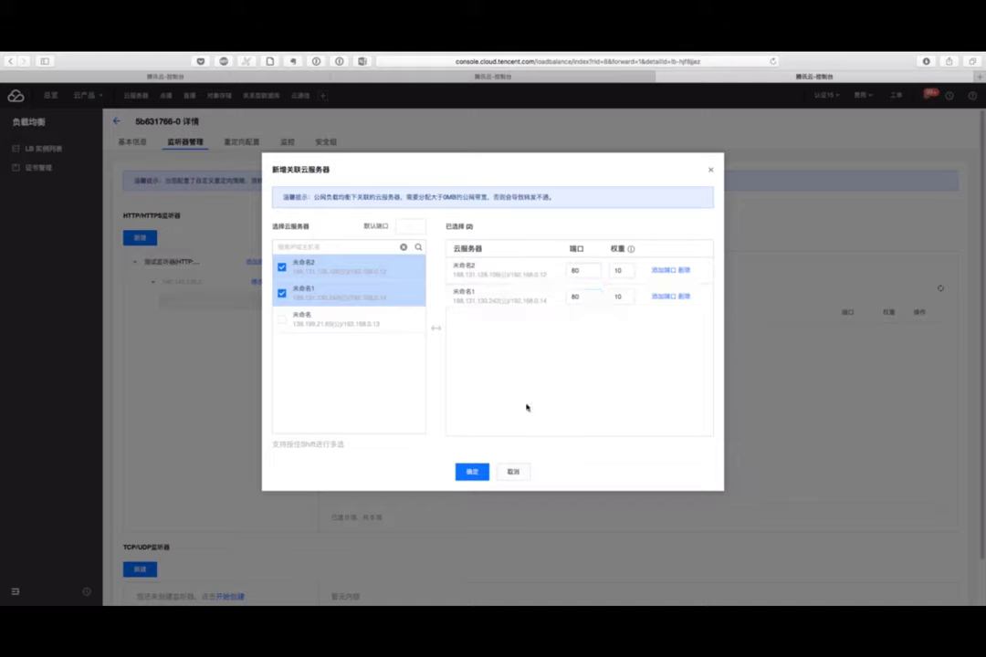
click(477, 469)
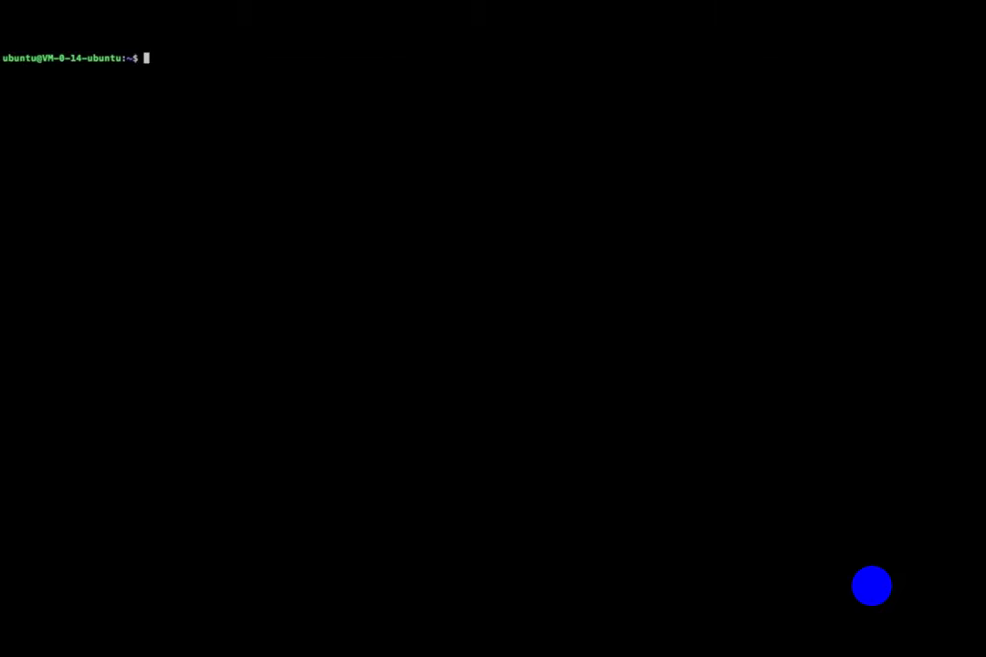
In the terminal session on the 未命名1 server, install nginx with apt and change to /var/www/html/
text(sudo apt install nginx)
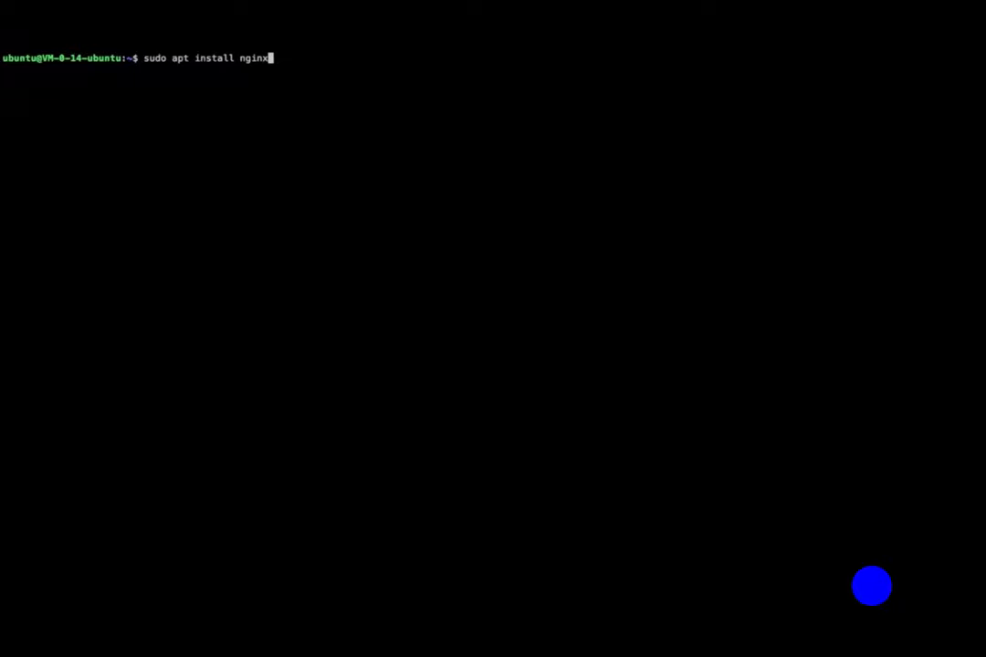
key(Return)
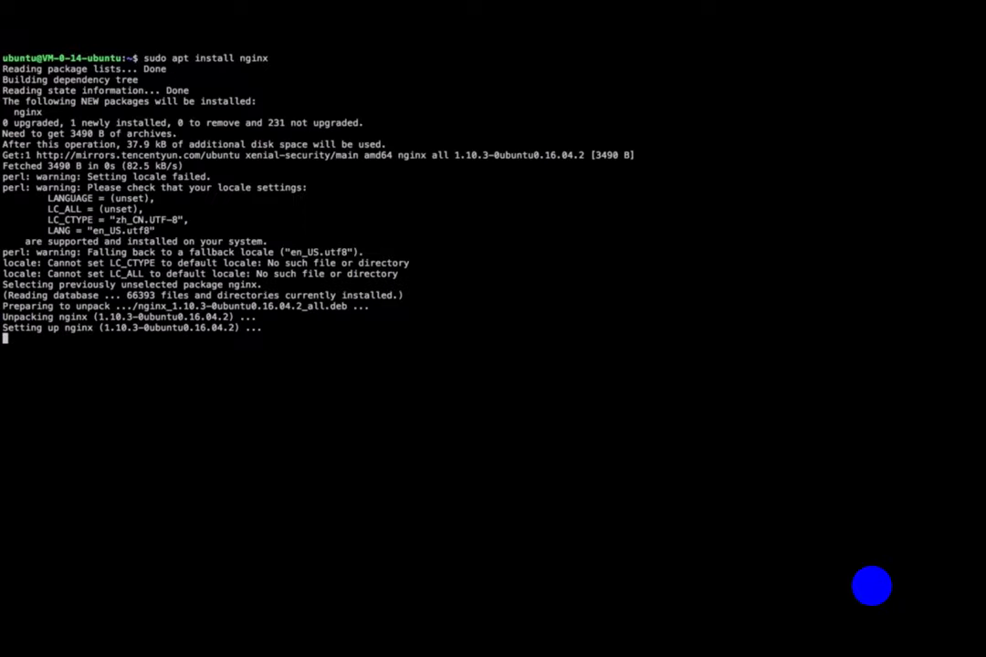
text(cd /va)
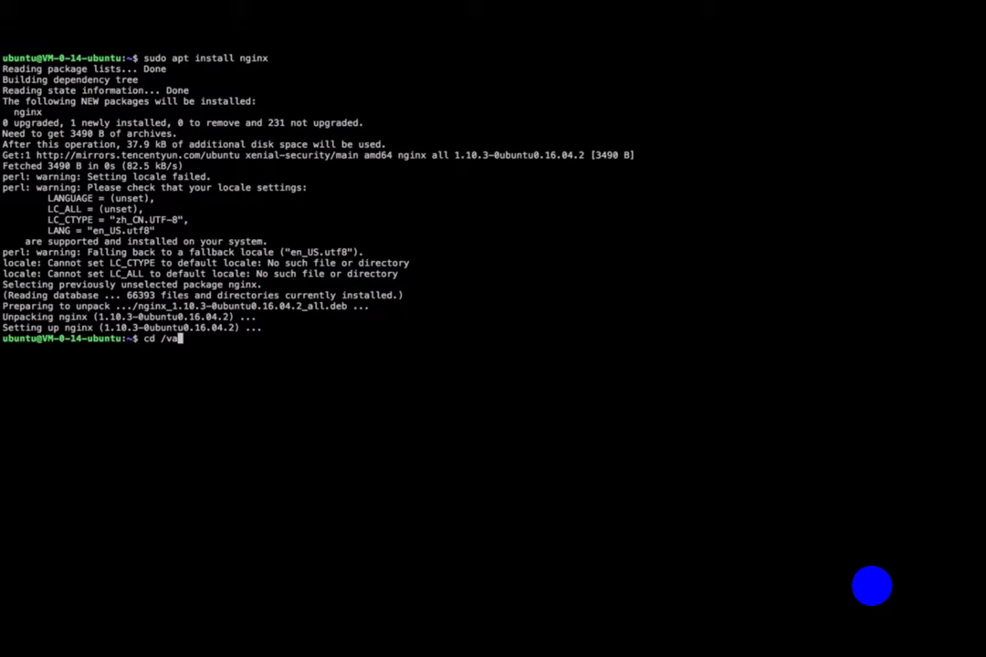
text(r/www/html/)
key(Return)
Edit index.nginx-debian.html in vim so its h1 heading reads "Welcome to nginx 1!", and save and close the file
text(sudo vim i)
key(Tab)
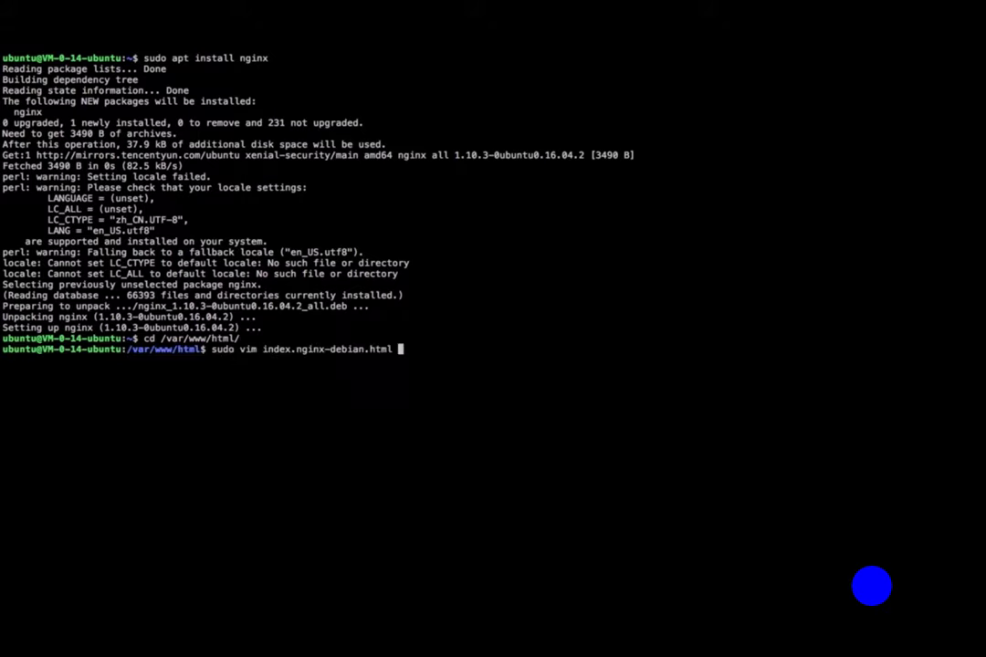
key(Return)
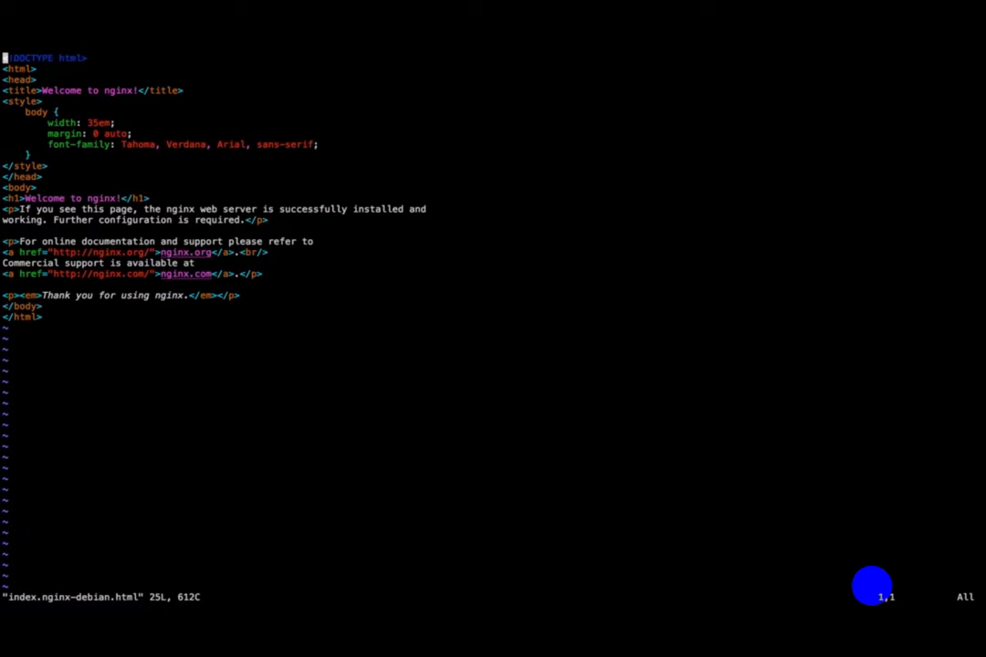
key(j)
key(j)
key(j)
key(j)
key(j)
key(j)
key(j)
key(j)
key(j)
key(j)
key(j)
key(j)
key(j)
key(l)
key(l)
key(l)
key(l)
key(l)
key(l)
key(l)
key(l)
key(l)
key(l)
key(l)
key(l)
key(l)
key(l)
key(l)
key(l)
key(l)
key(l)
key(l)
key(l)
text(inx1)
key(BackSpace)
text(1)
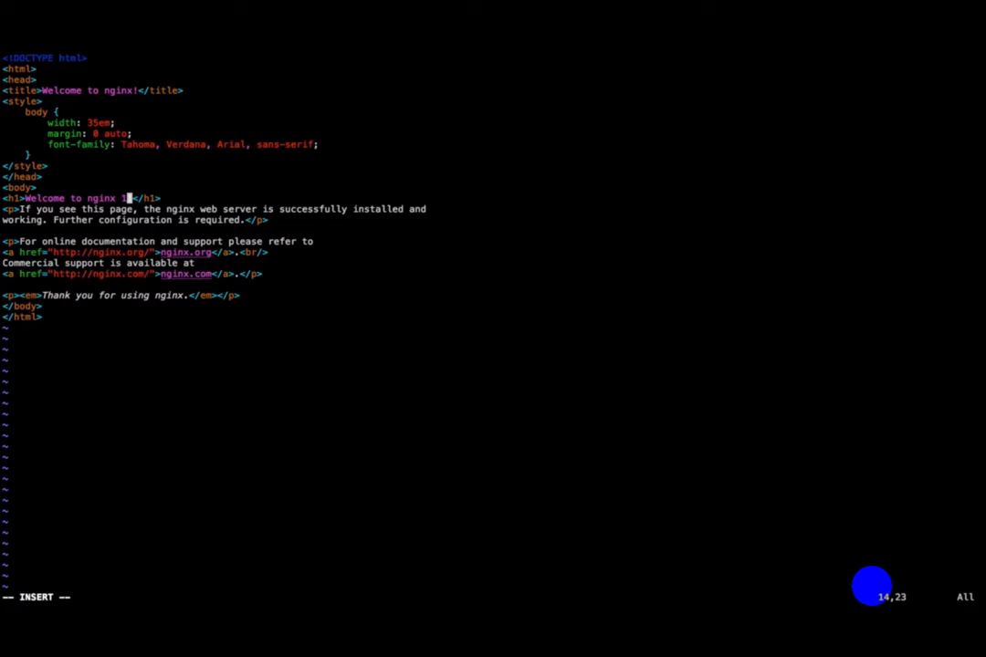
key(Escape)
text(:wq)
key(Return)
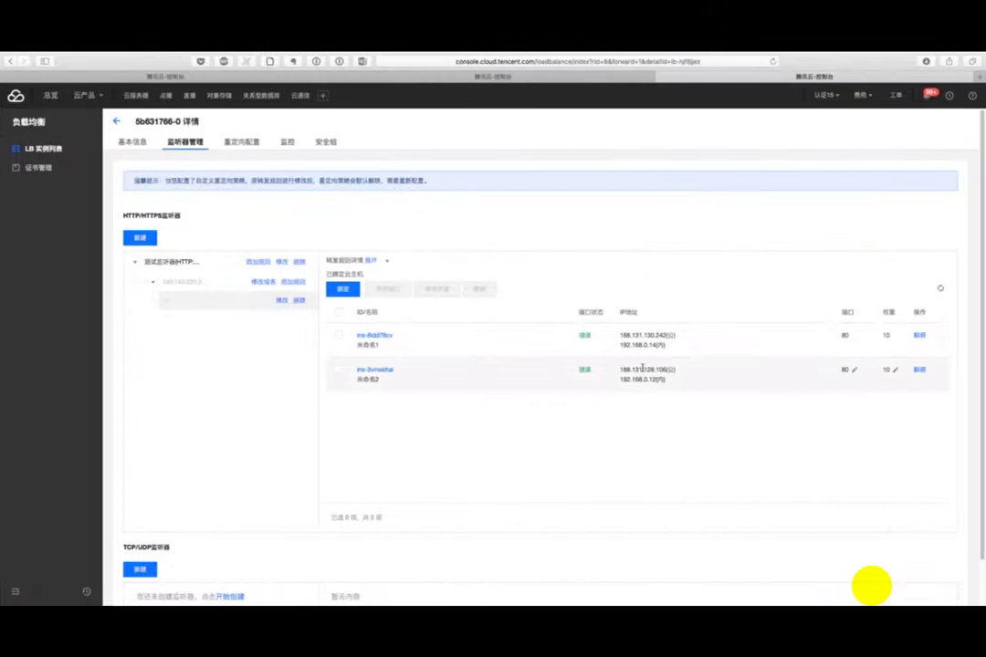
drag(668, 370, 625, 370)
key(super+c)
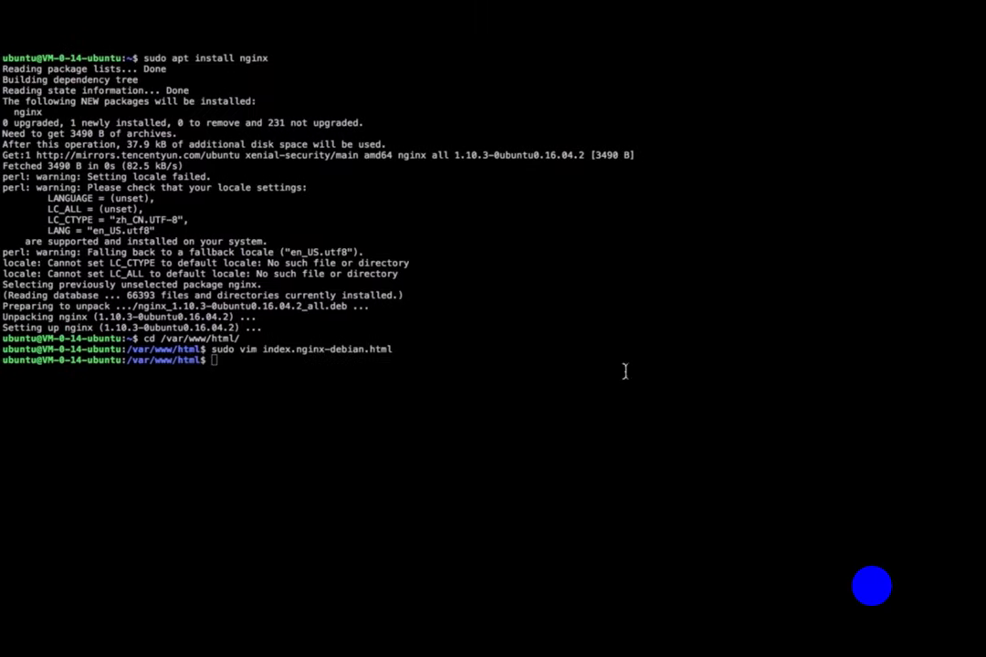
text(exit)
key(Return)
text(ssh ubuntu@)
key(super+v)
key(Return)
text(yes)
key(Return)
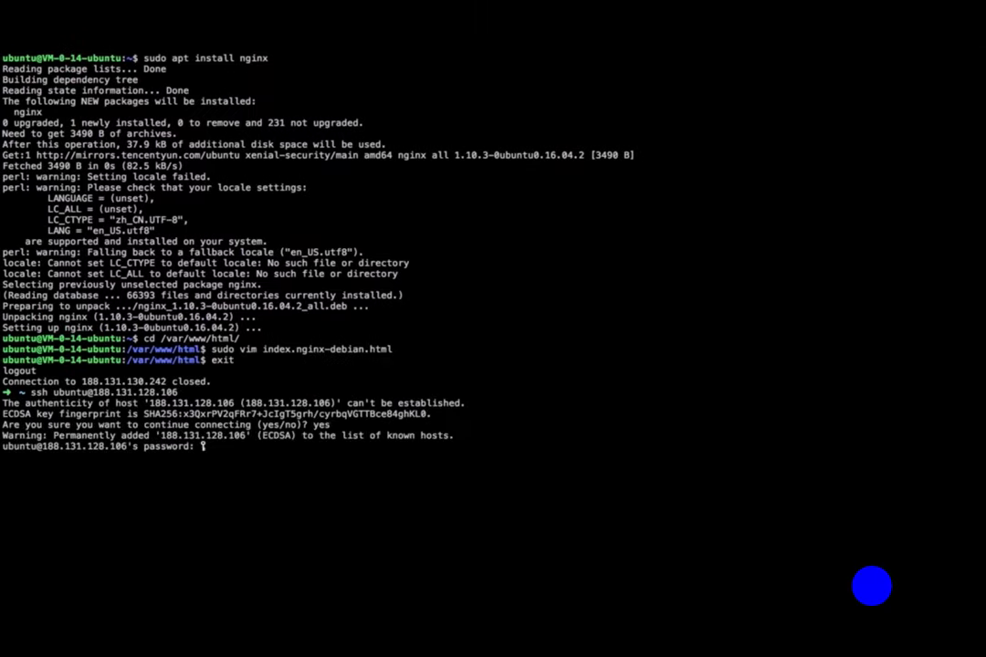
key(Return)
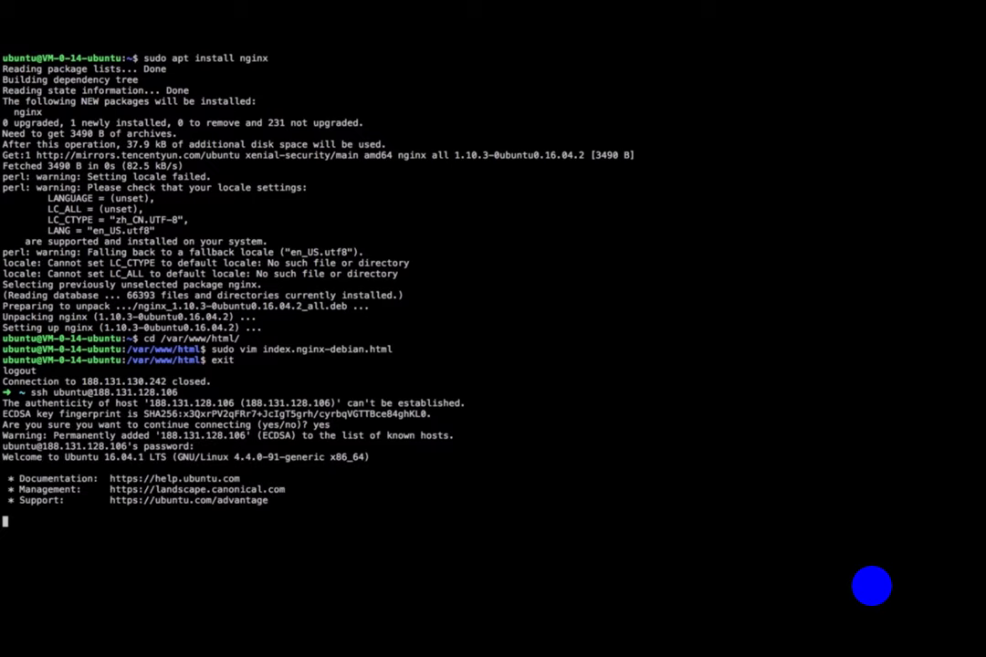
Install nginx with apt on the 未命名2 server, agreeing to the additional packages, and change to /var/www/html/
text(sudo apt install nginx)
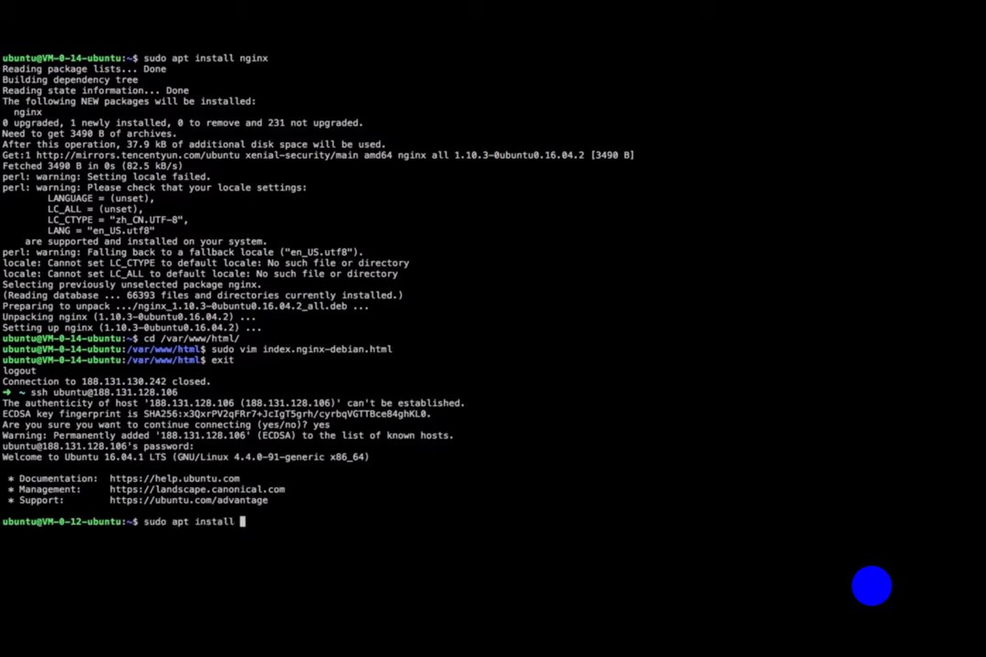
key(Return)
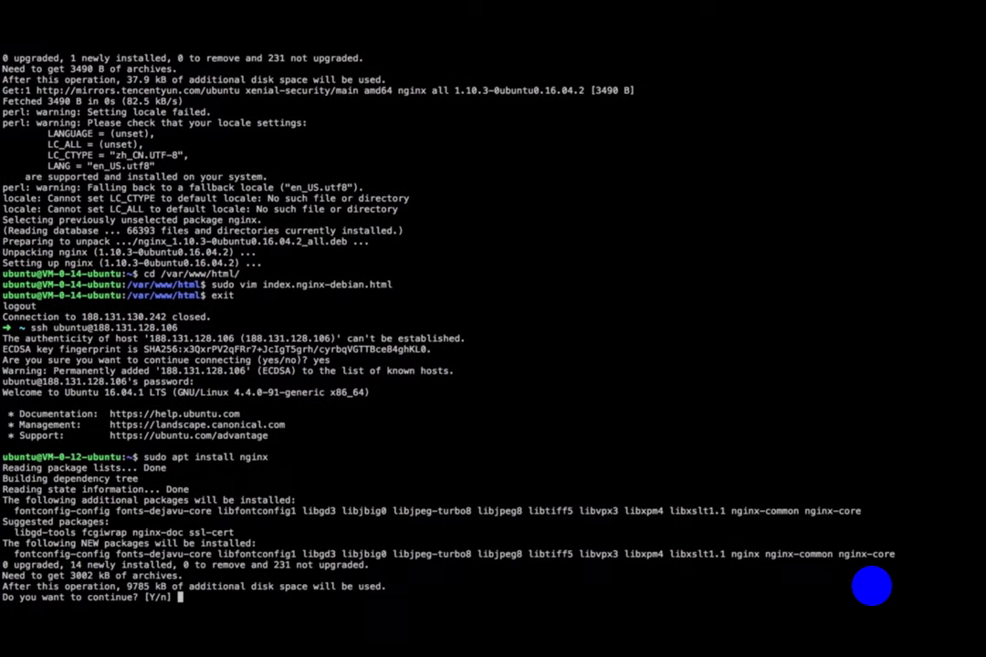
text(y)
key(Return)
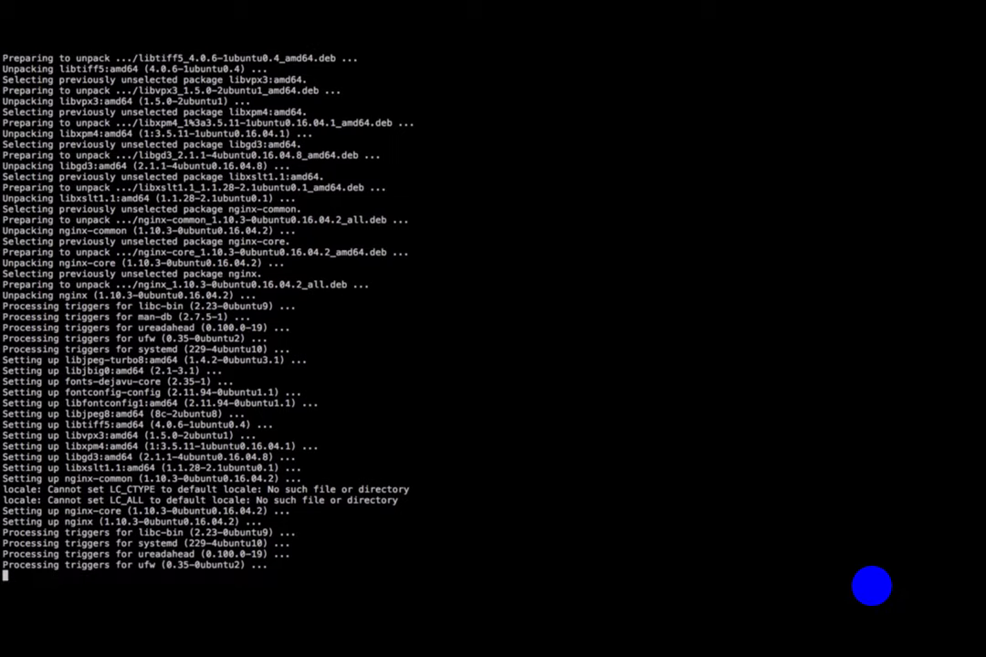
text(cd /var/)
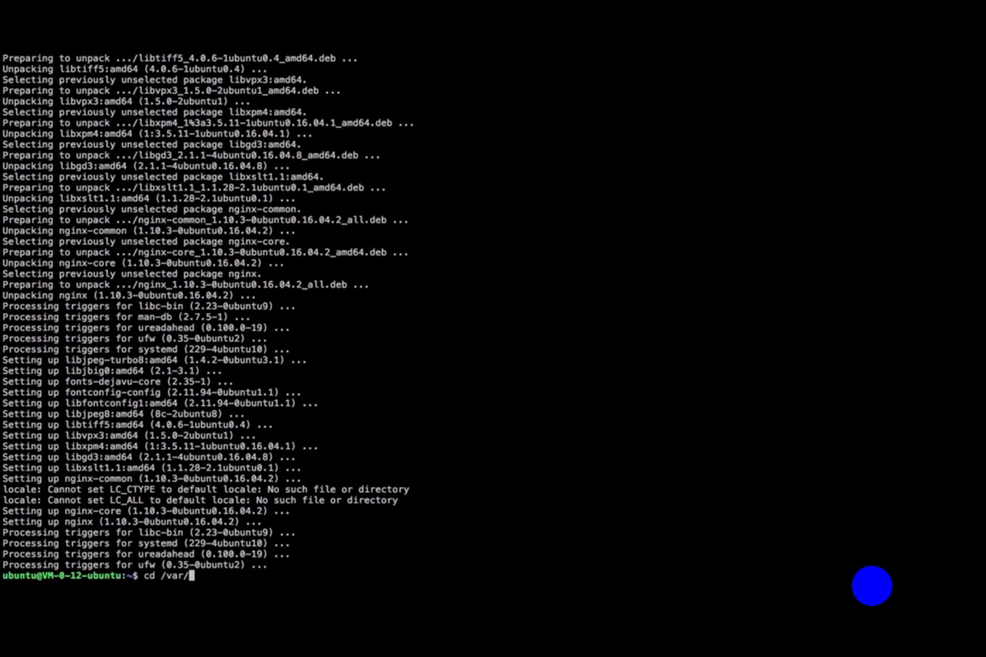
text(www/h)
key(Tab)
key(Return)
Edit index.nginx-debian.html in vim with sudo so its h1 heading reads "Welcome to nginx 2!", and save and close the file
text(sudo vim i)
key(Tab)
key(Return)
key(Down)
key(Down)
key(Down)
key(Down)
key(Down)
key(Down)
key(Down)
key(Down)
key(Down)
key(Down)
key(Down)
key(Down)
key(Down)
key(Right)
key(Right)
key(Right)
key(Right)
key(Right)
key(Right)
key(Right)
key(Right)
key(Right)
key(Right)
key(Right)
key(Right)
key(Right)
key(Right)
key(Right)
key(Right)
key(Right)
key(Right)
key(Right)
key(Right)
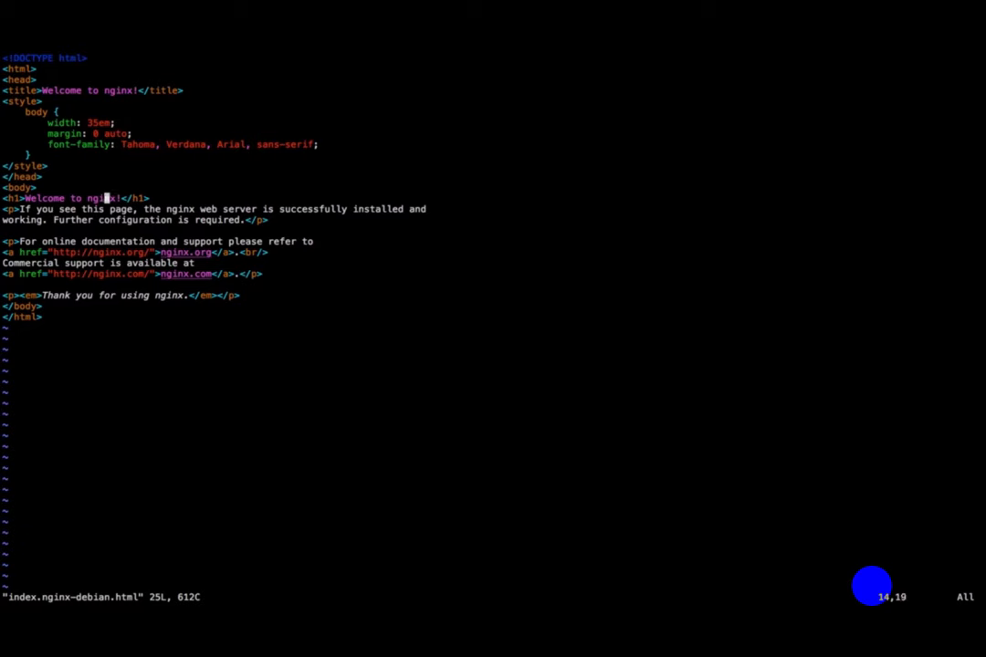
text(i 1)
key(Escape)
text(:)
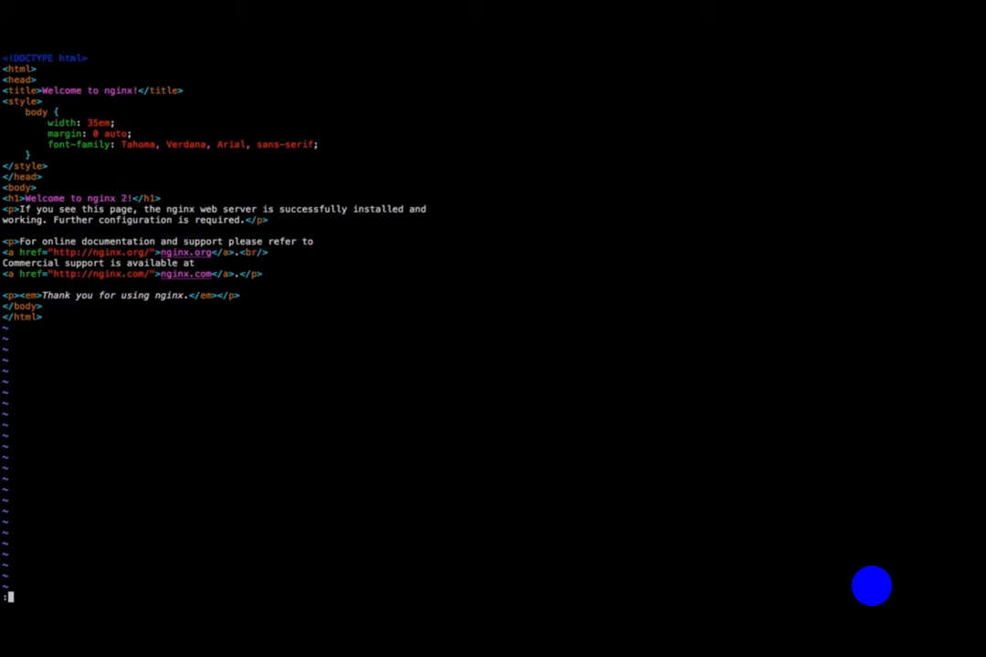
text(wq)
key(Return)
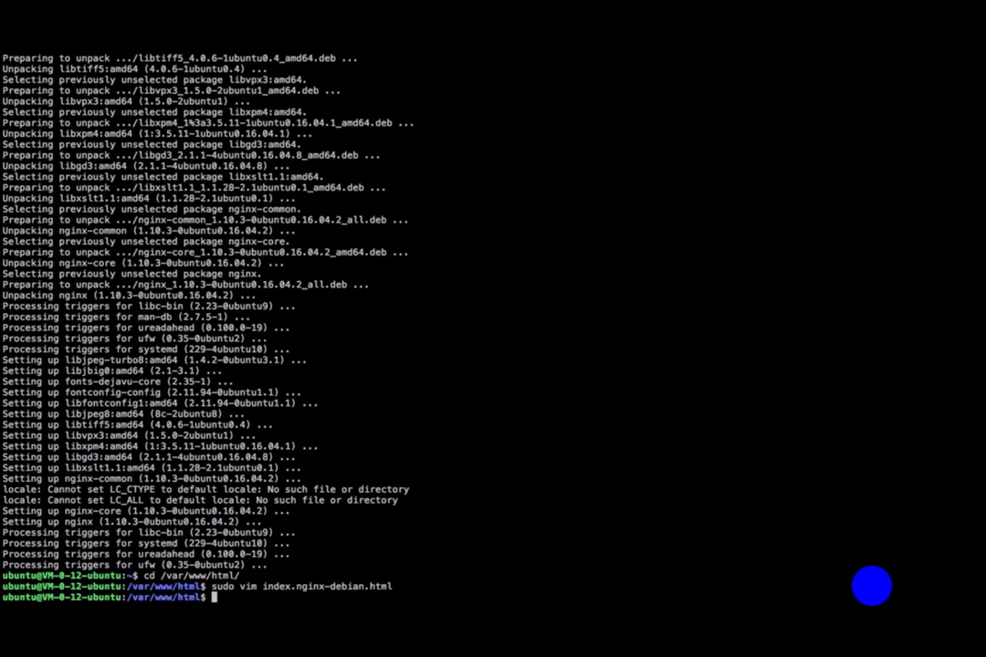
Switch to the Tencent Cloud console in the browser and select the load balancer's VIP address in its basic information
key(ctrl+Right)
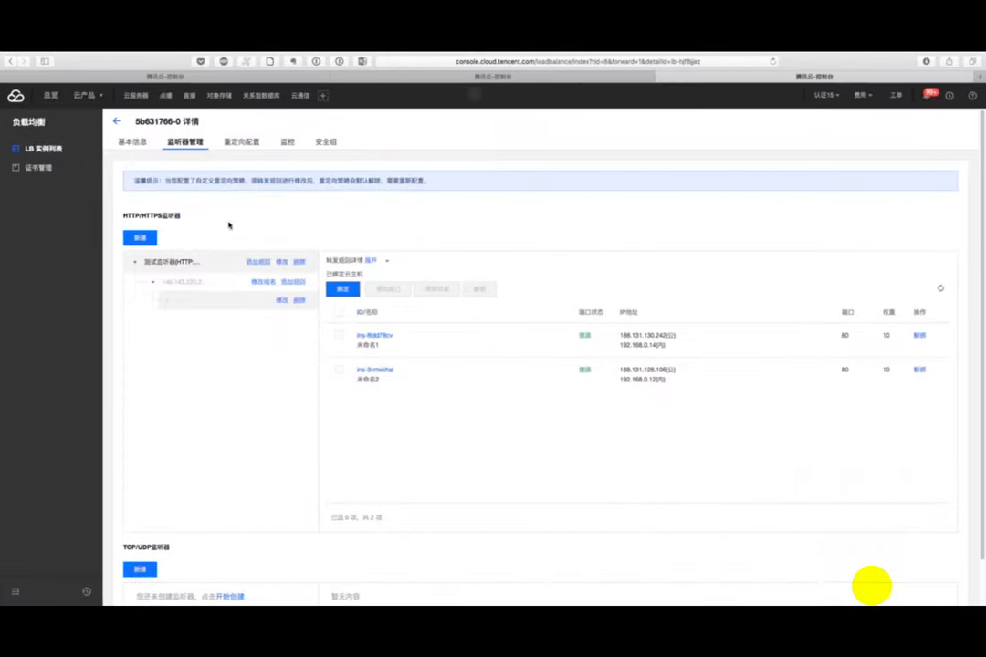
click(134, 143)
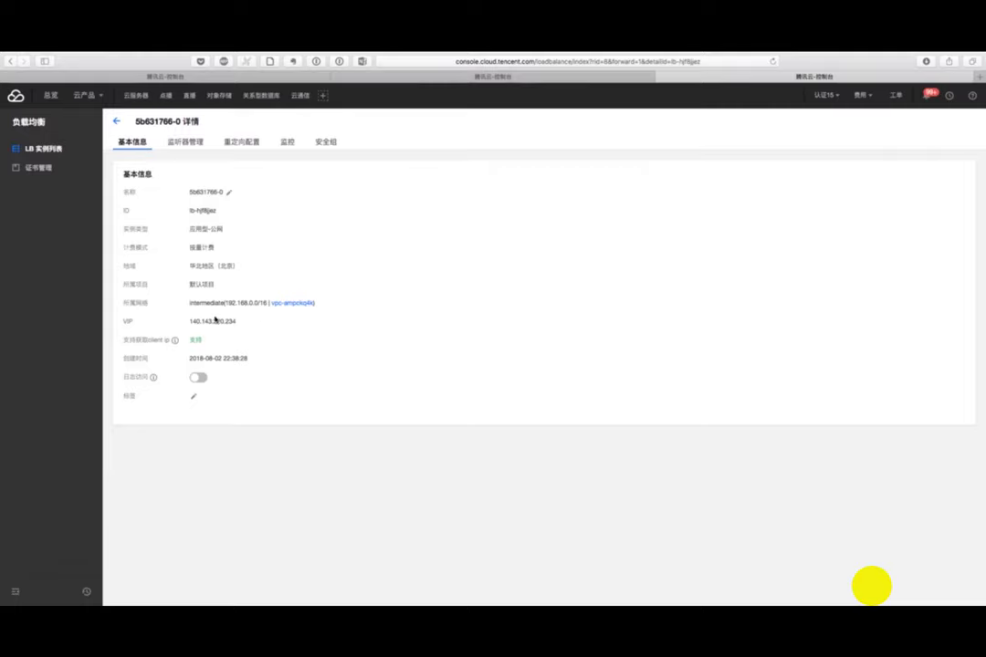
drag(189, 321, 221, 322)
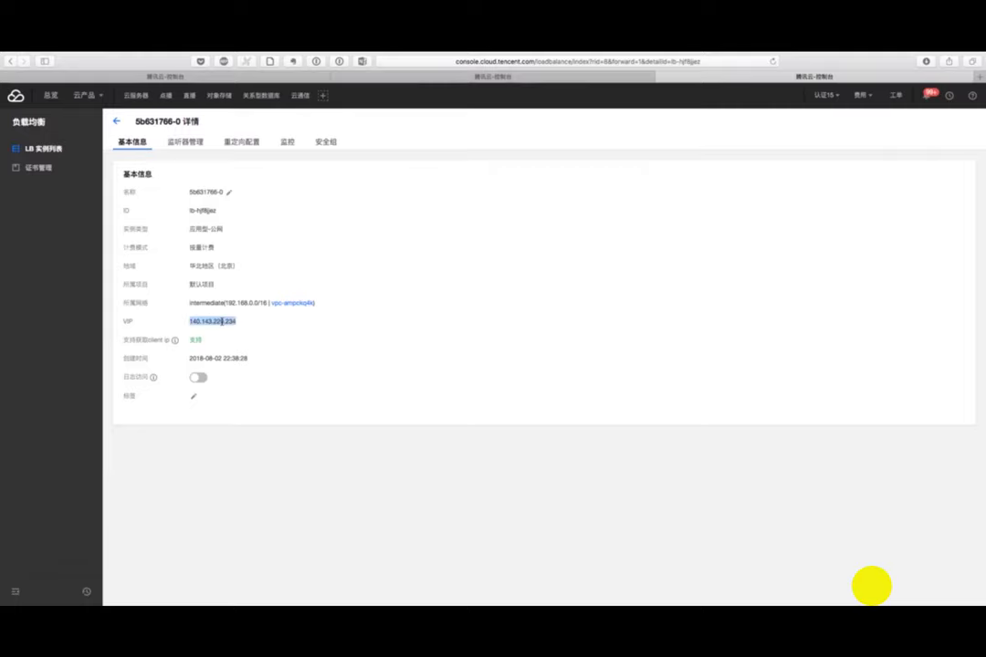